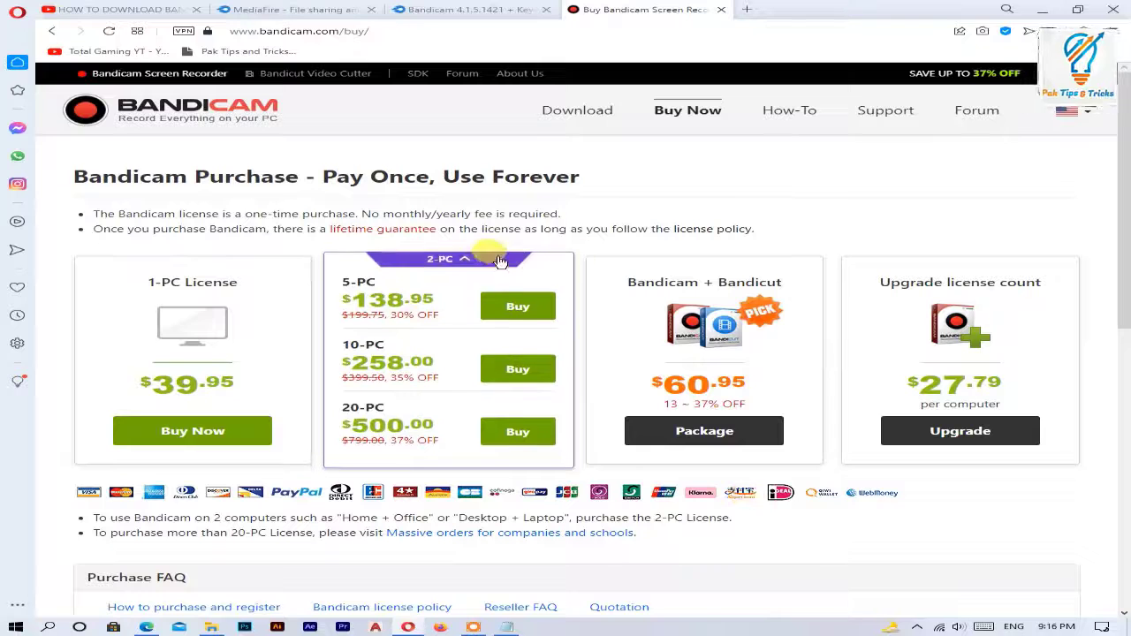
Step: Review the license packages, the 5, 10 and 20-PC prices, and the license resend section of the Bandicam purchase page
left_click(448, 255)
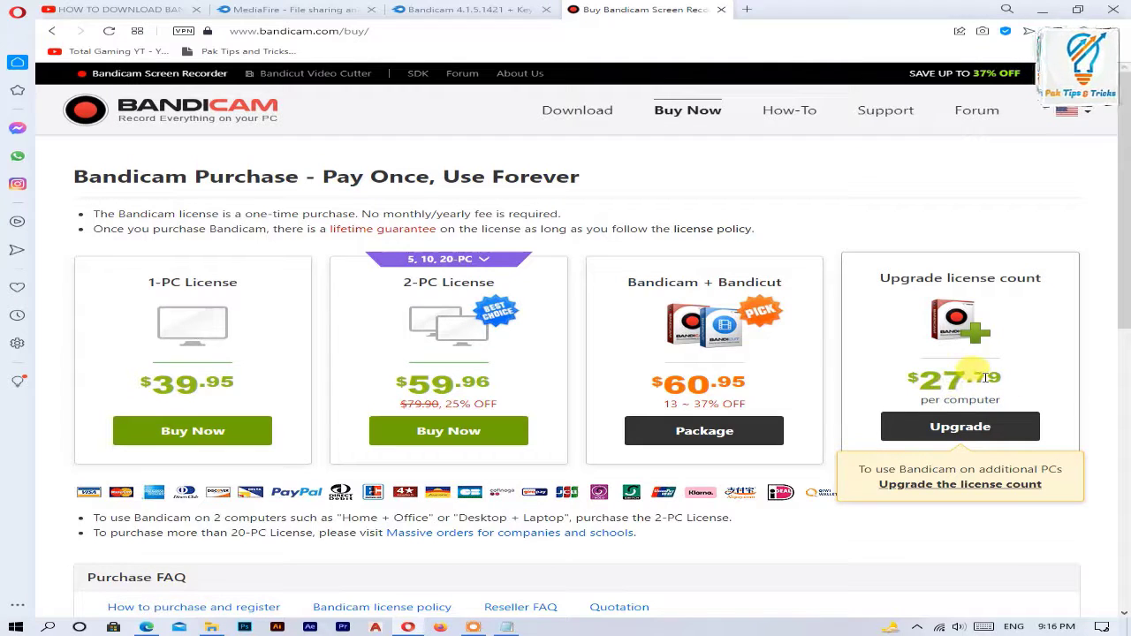
scroll(778, 518, "down", 1)
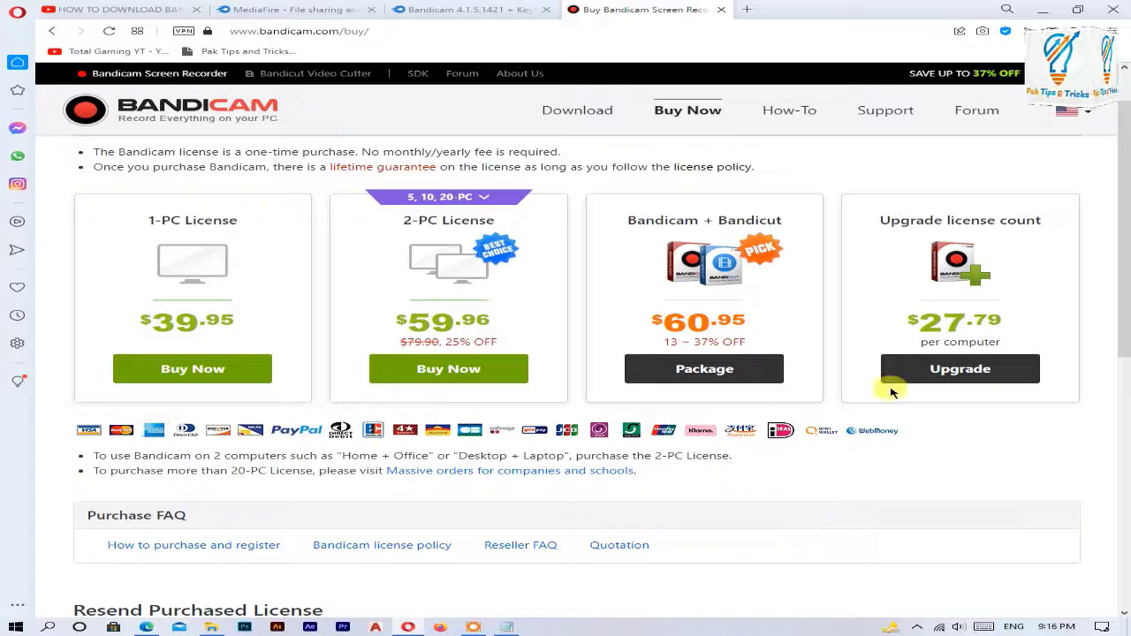
scroll(723, 515, "down", 1)
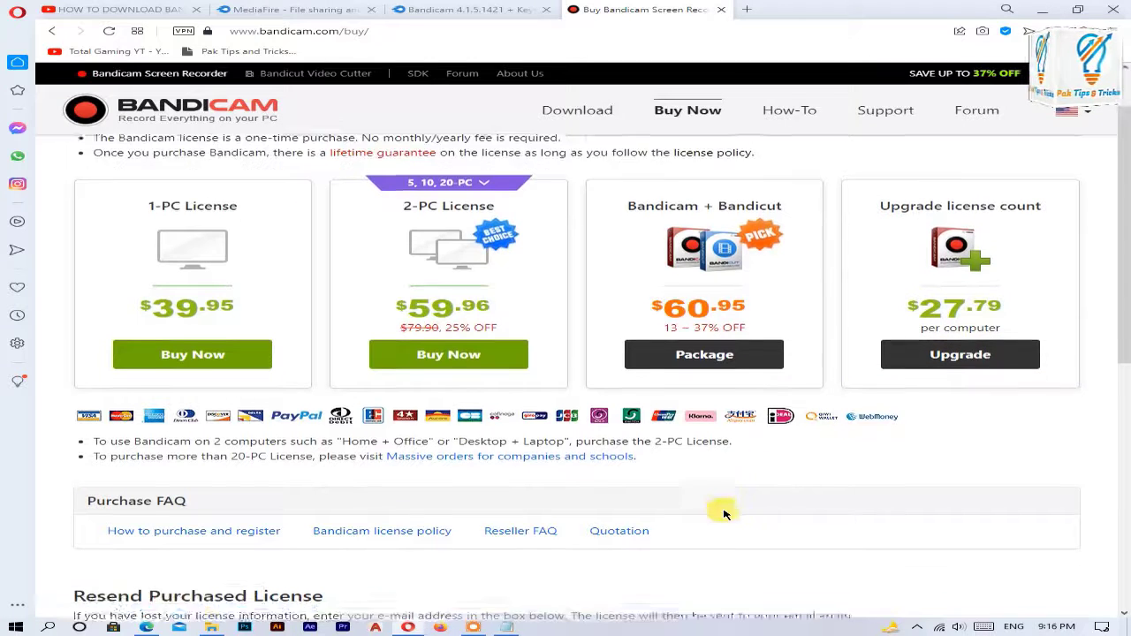
scroll(723, 513, "down", 3)
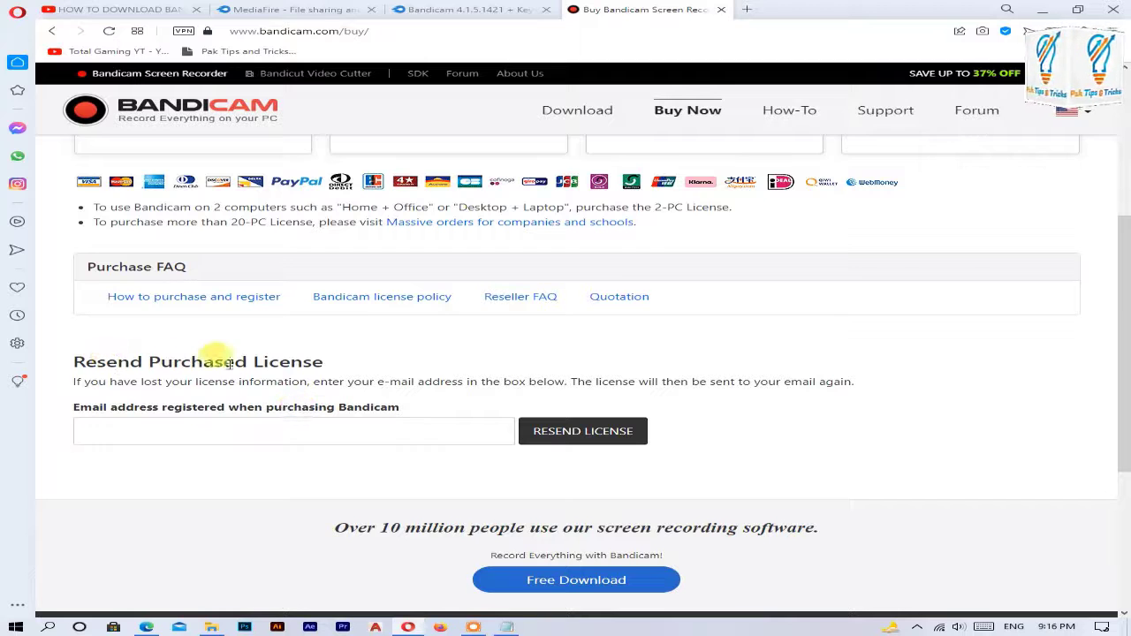
scroll(617, 482, "down", 1)
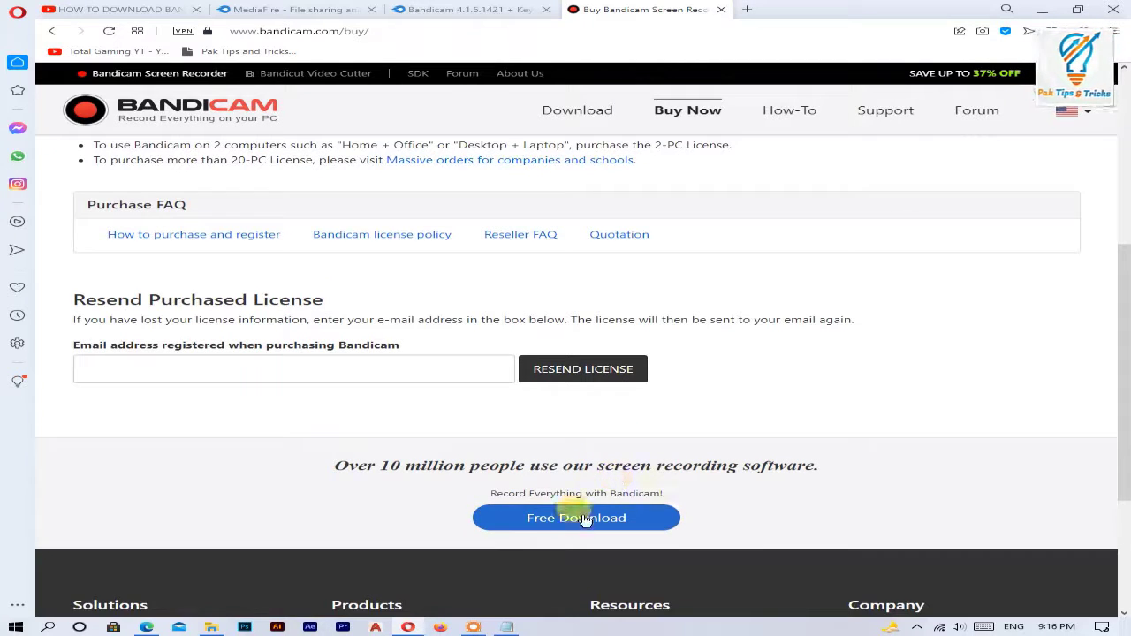
scroll(566, 521, "up", 5)
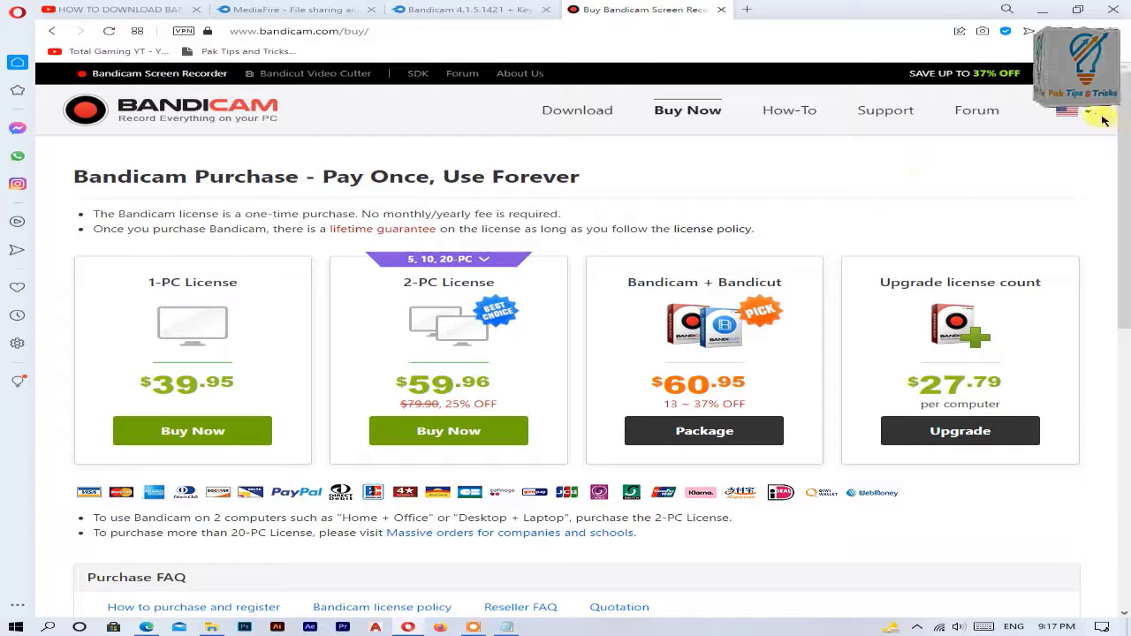
Step: View the MediaFire download page of the Bandicam 4.1.5.1421 archive and highlight its web address
left_click(520, 6)
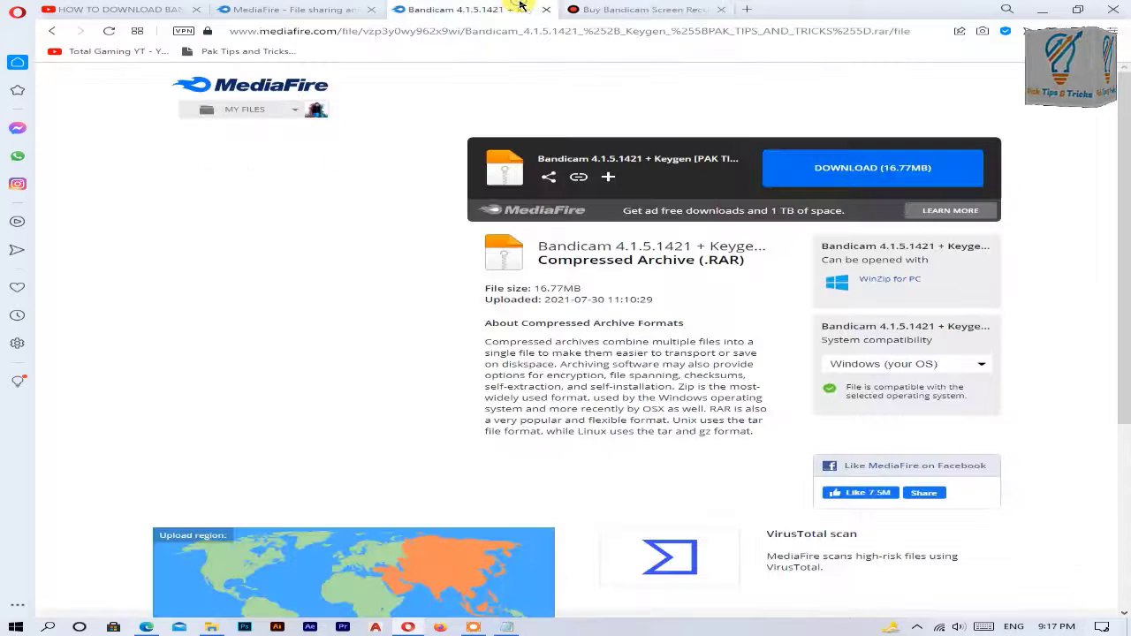
left_click_drag(235, 31, 912, 31)
left_click(804, 92)
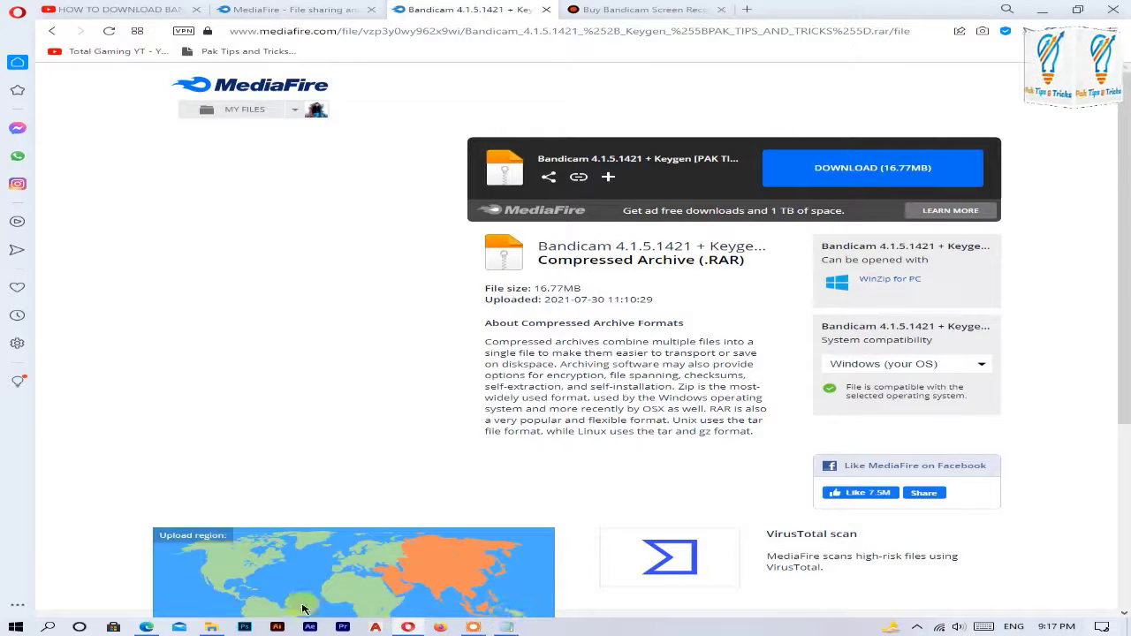
Step: Switch to File Explorer, show the UPLOAD folder as large icons and inspect the Bandicam archive's properties
left_click(227, 628)
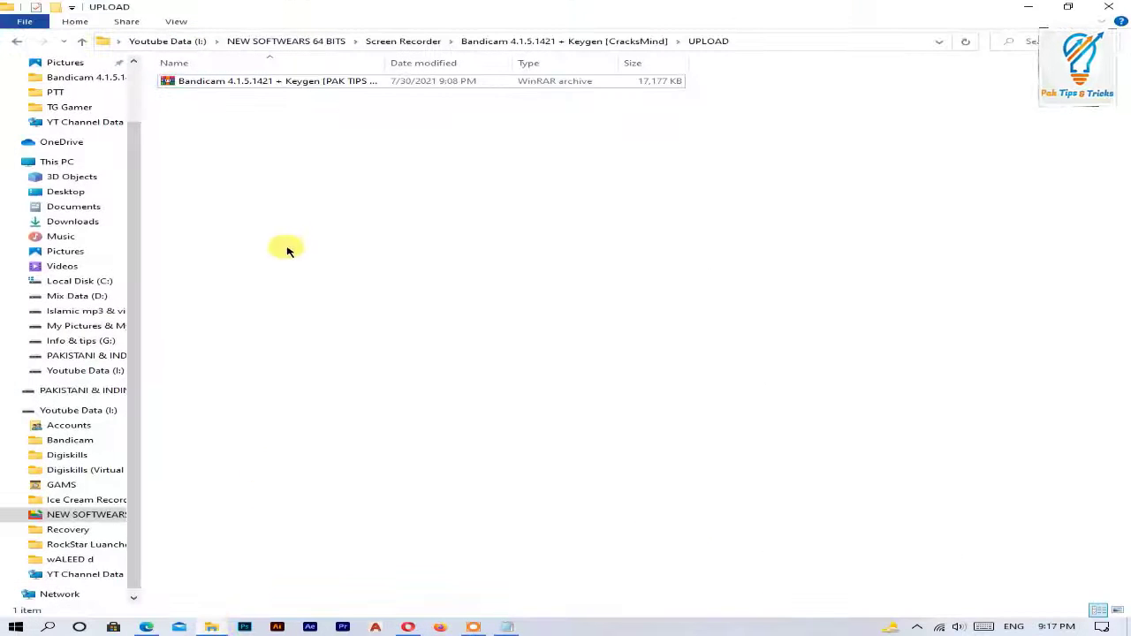
left_click(1120, 611)
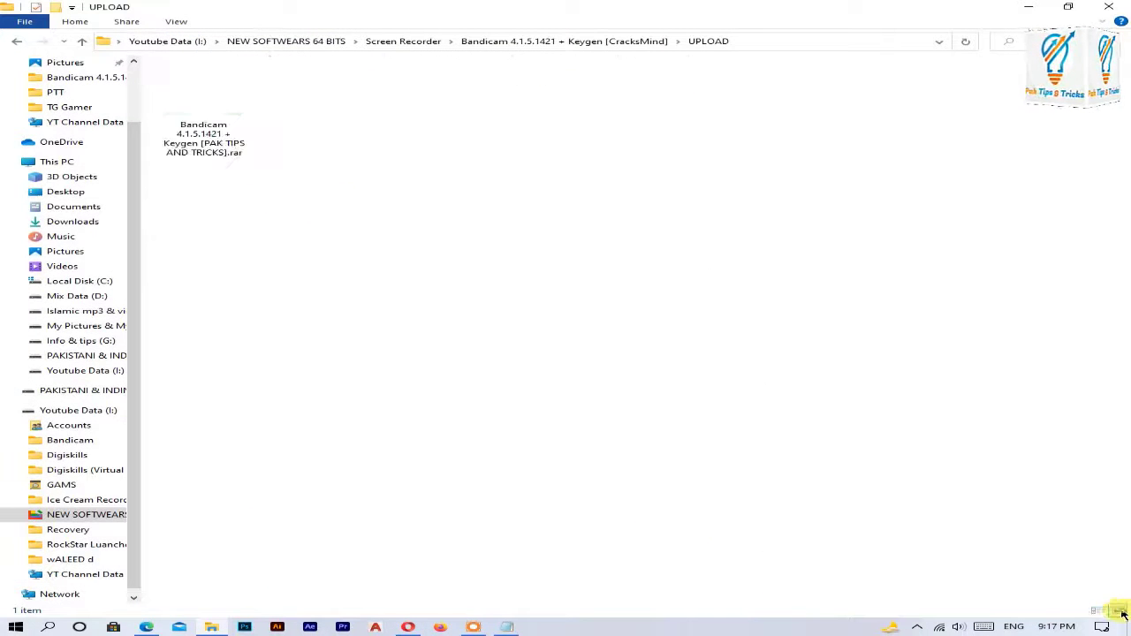
left_click(220, 128)
right_click(230, 340)
left_click(227, 478)
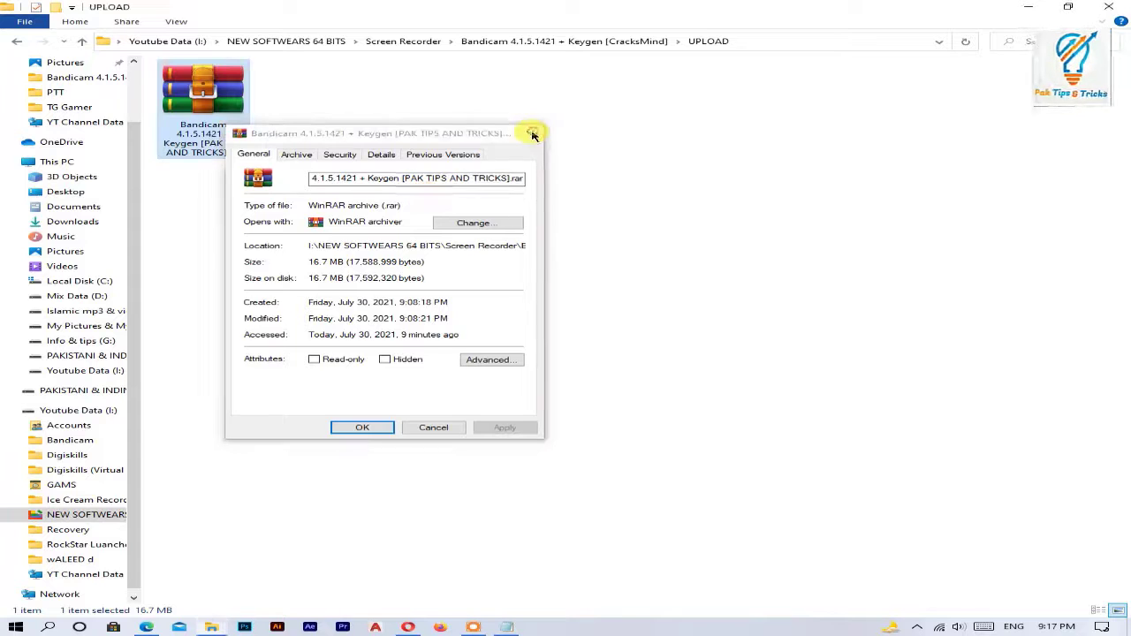
left_click(531, 132)
Step: Extract the Bandicam 4.1.5.1421 archive directly into the current UPLOAD folder
right_click(221, 119)
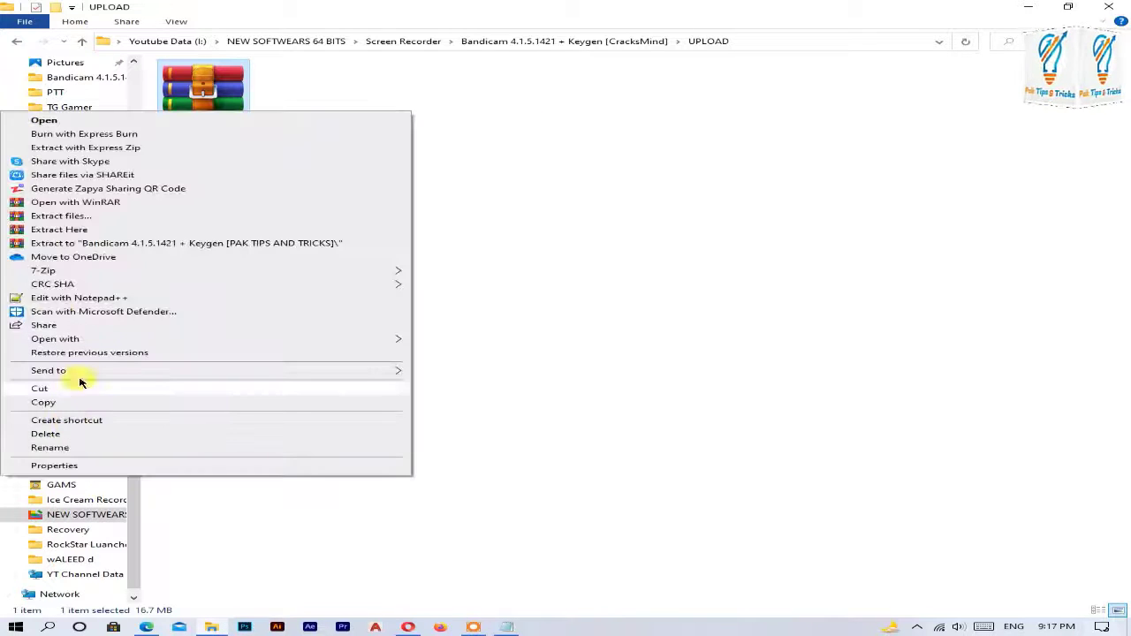
left_click(92, 229)
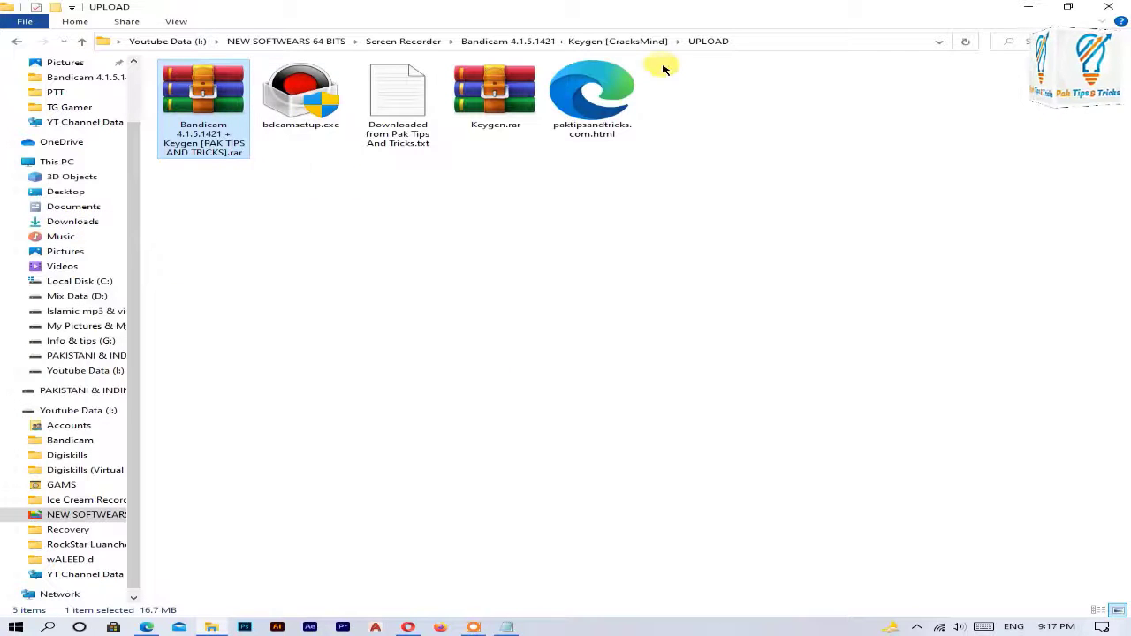
left_click(550, 169)
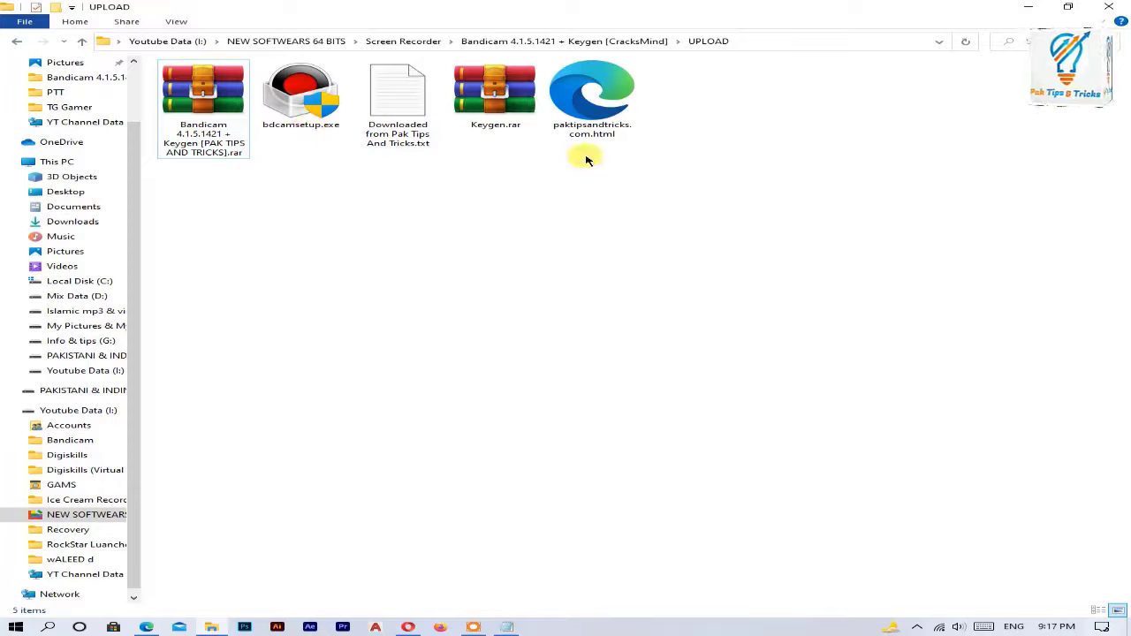
Step: Read the extracted text file "Downloaded from Pak Tips And Tricks.txt", highlighting its website address, and close it
mouse_move(315, 89)
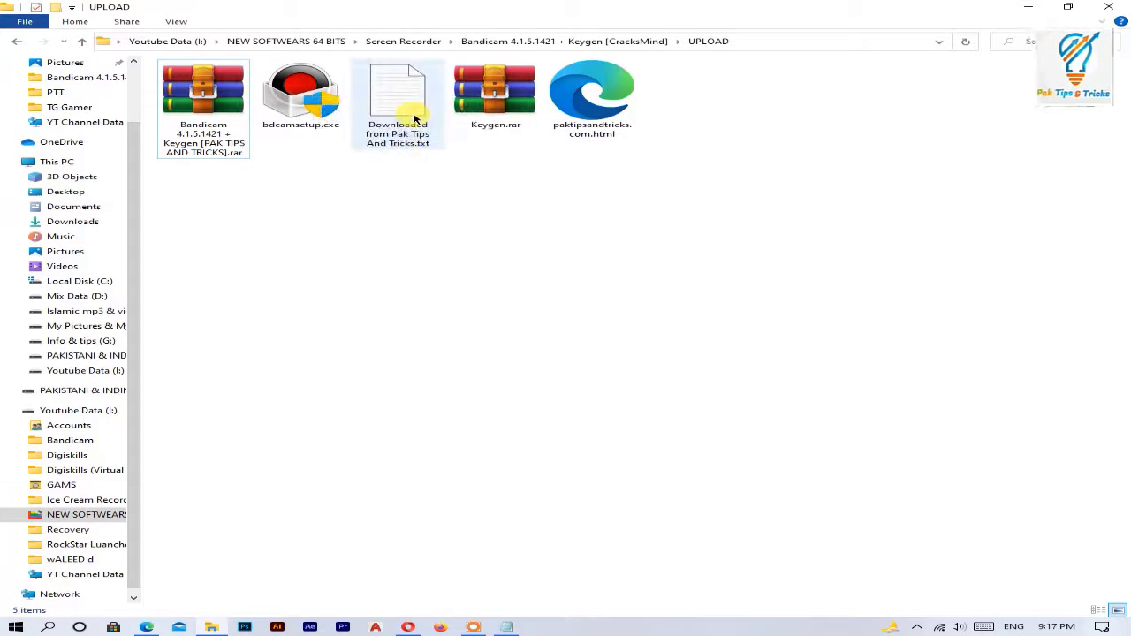
double_click(417, 121)
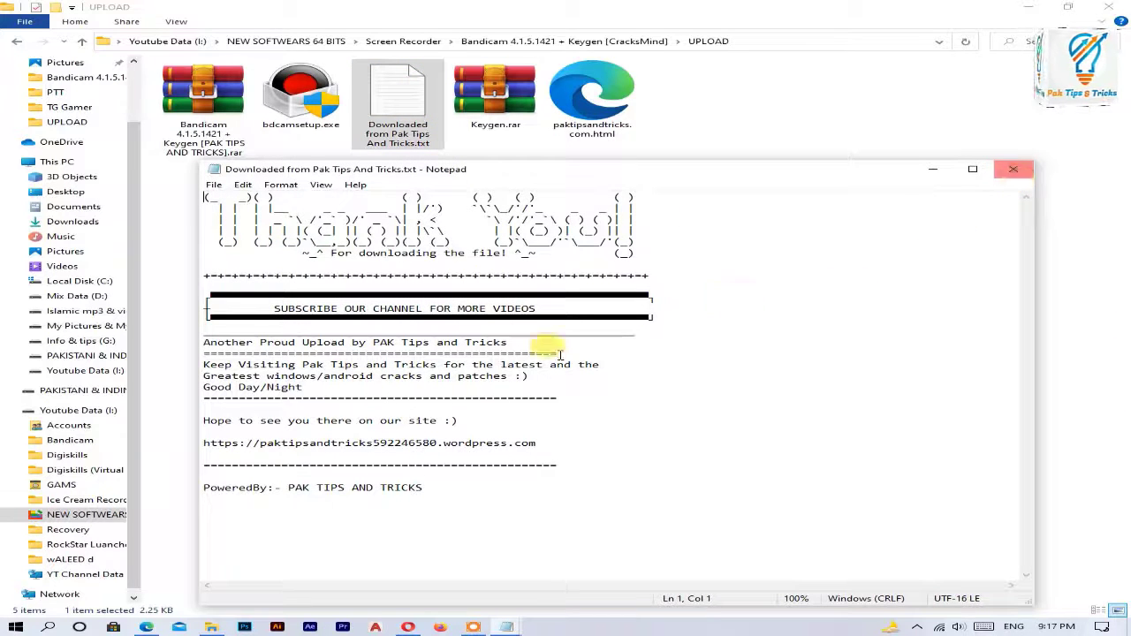
triple_click(228, 445)
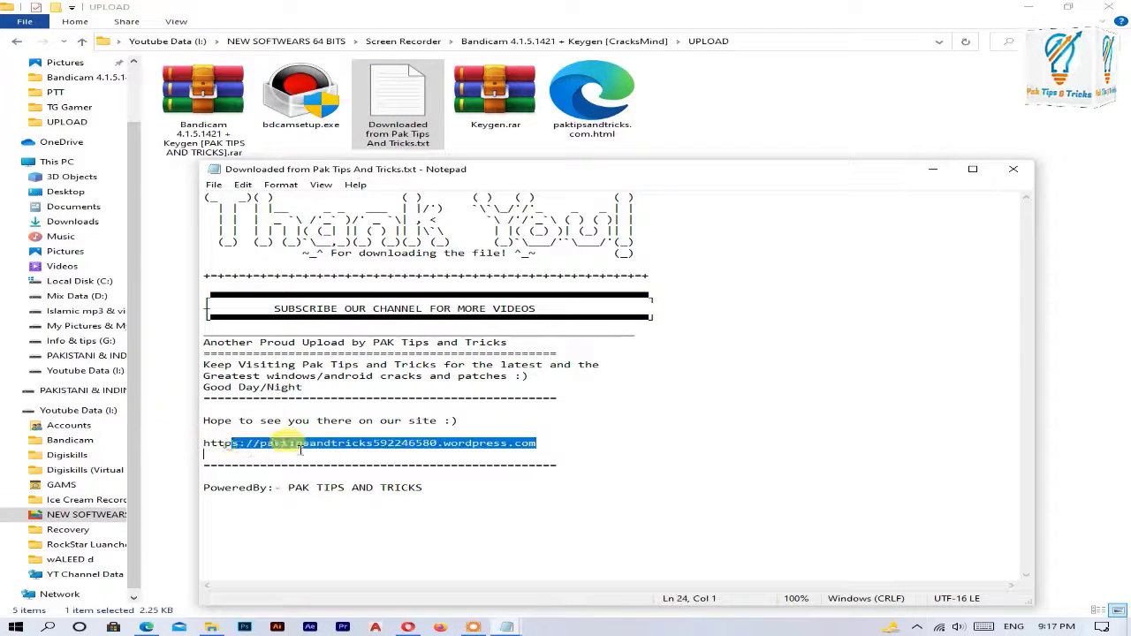
left_click(265, 455)
left_click(1015, 169)
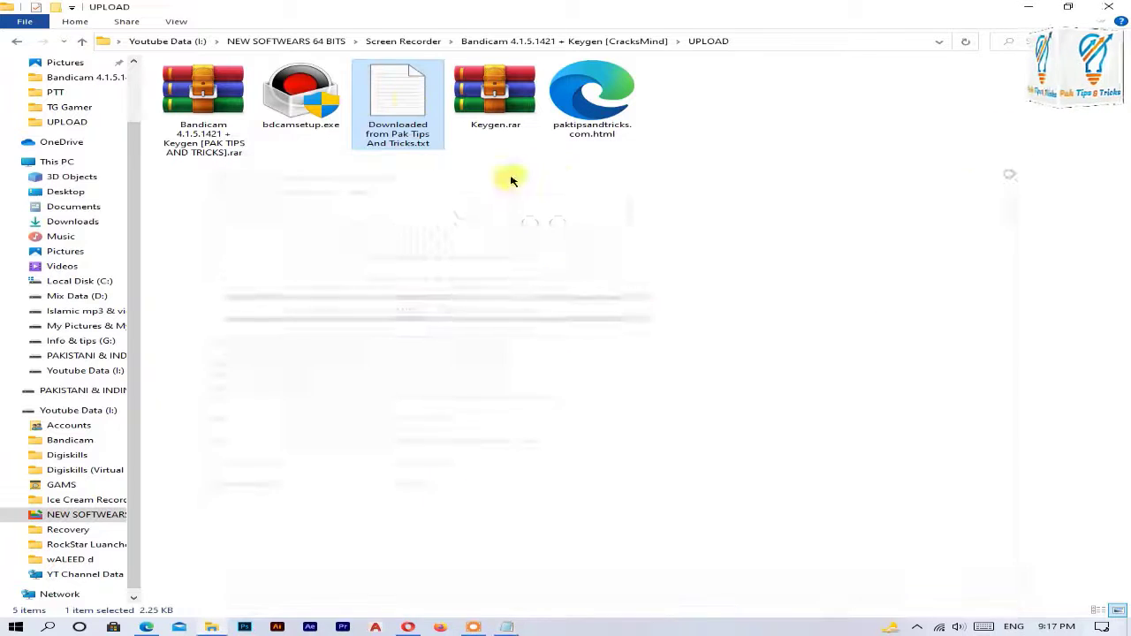
Step: Run the extracted bdcamsetup.exe installer and choose English as the installer language
left_click(274, 82)
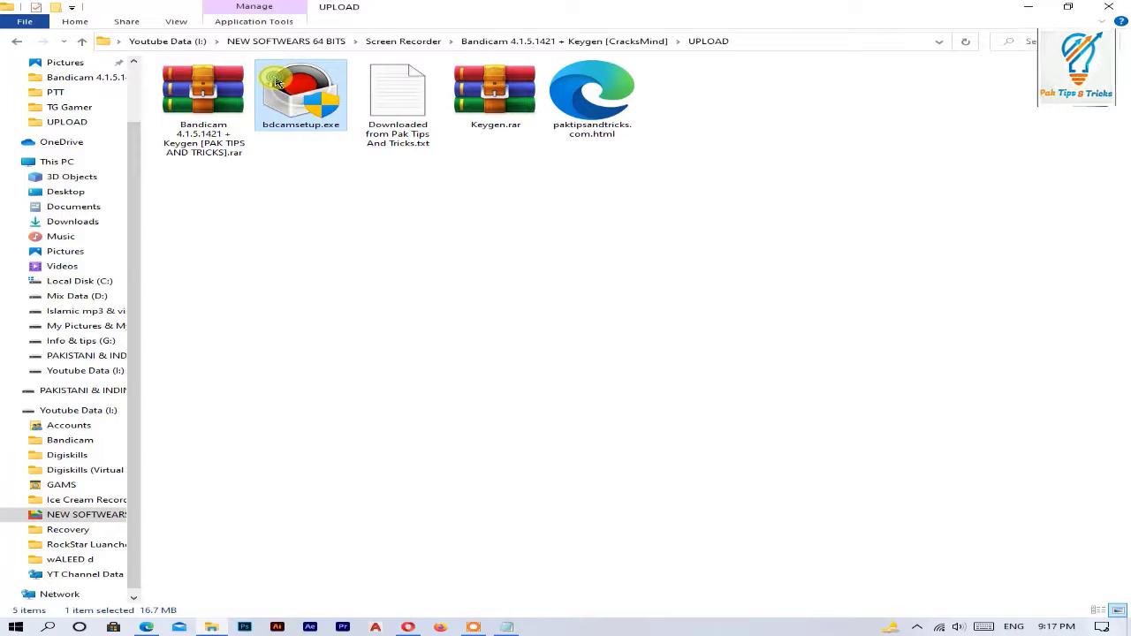
double_click(276, 81)
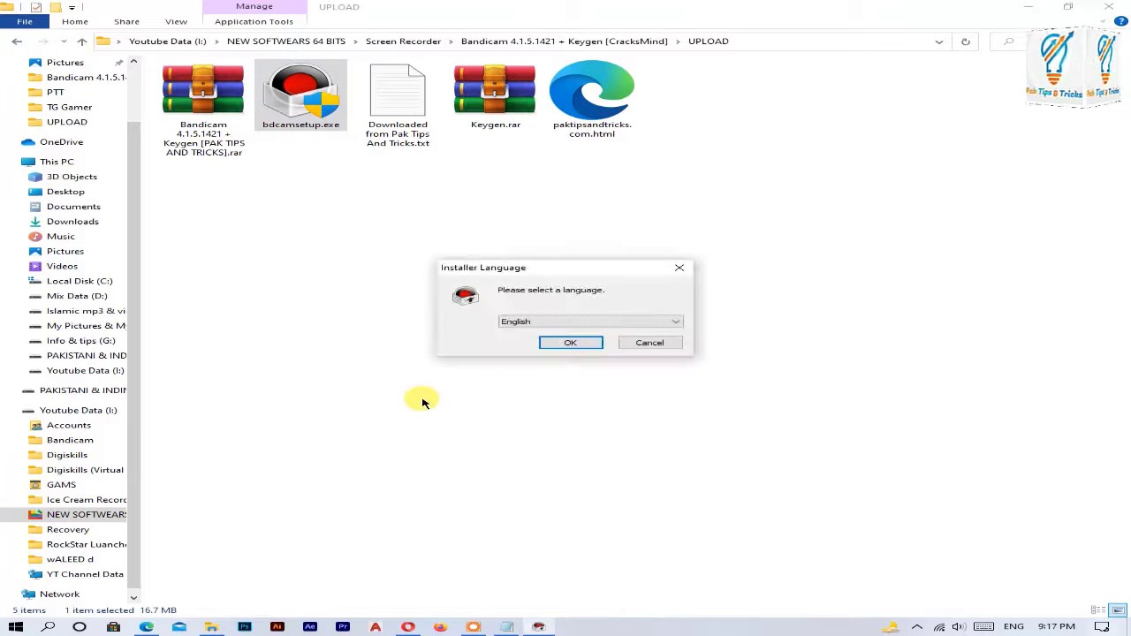
left_click(502, 321)
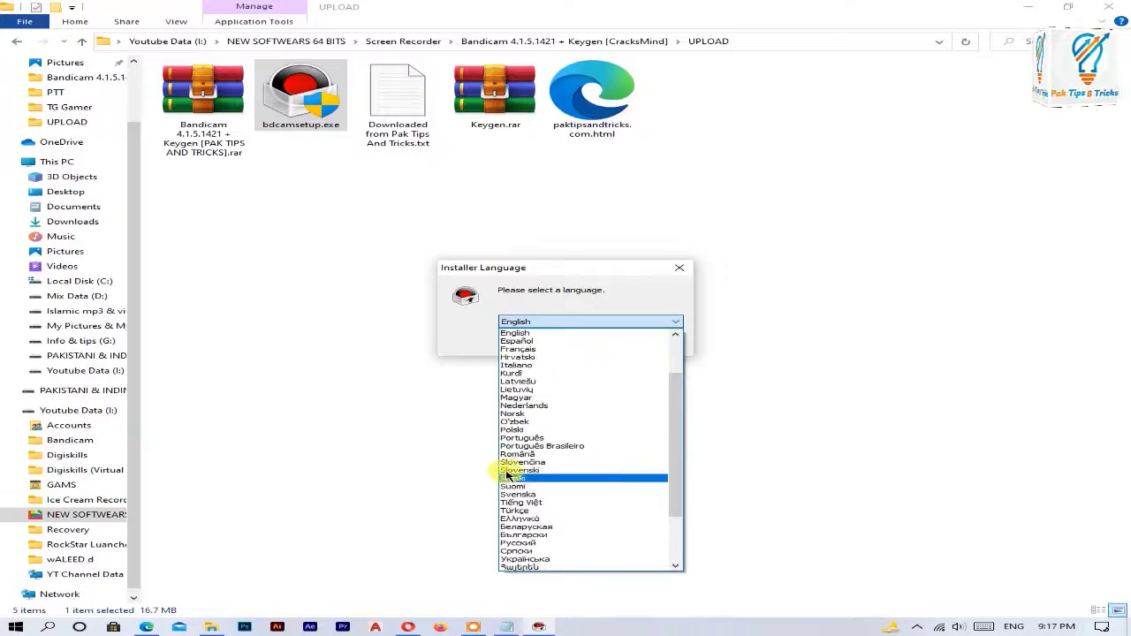
left_click(545, 340)
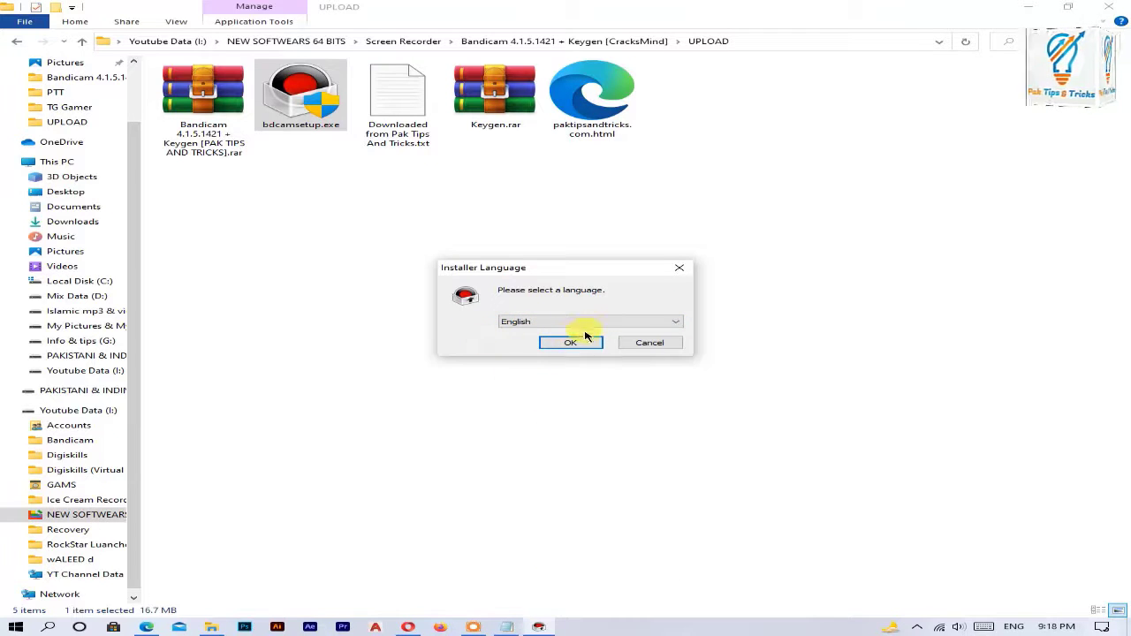
left_click(571, 343)
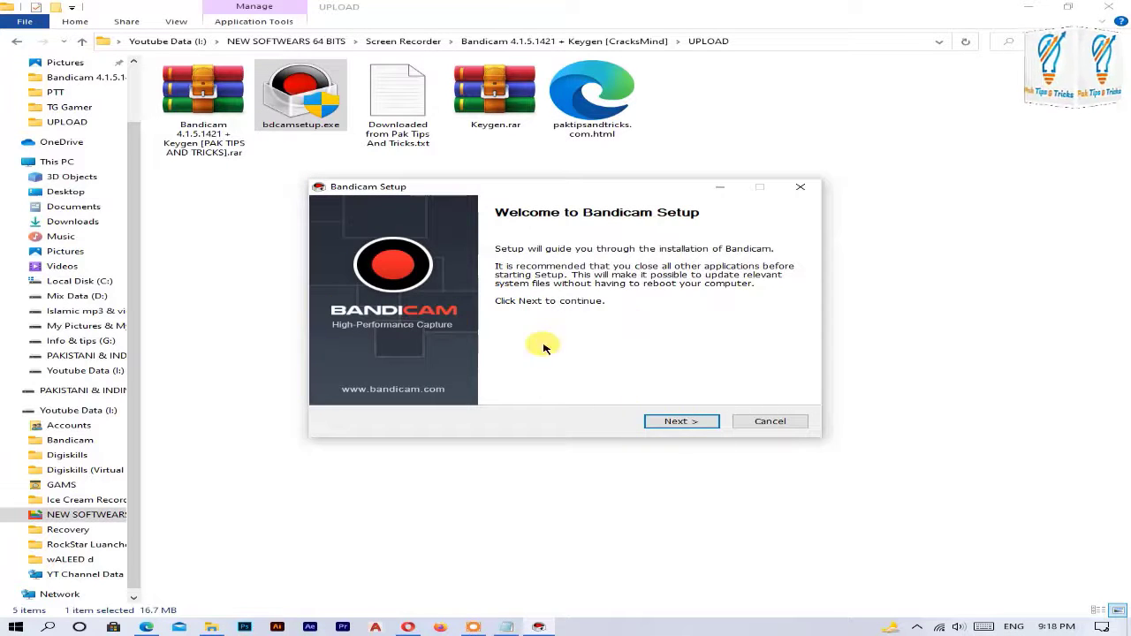
Step: Proceed past the setup welcome page, read through the end user license agreement and accept it
left_click(671, 421)
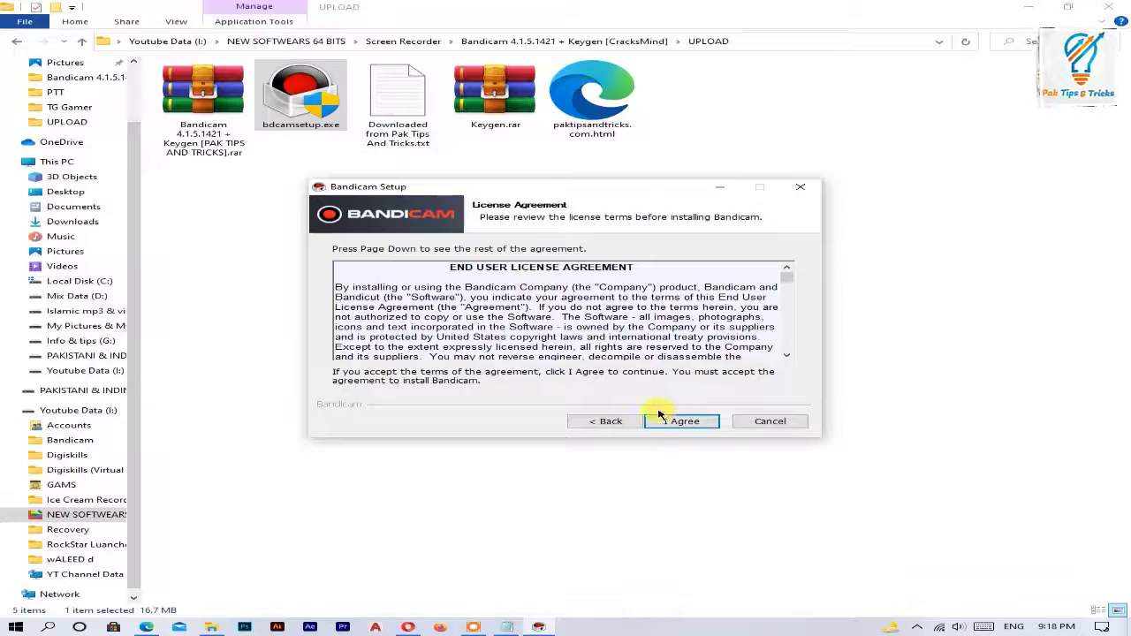
scroll(604, 326, "down", 15)
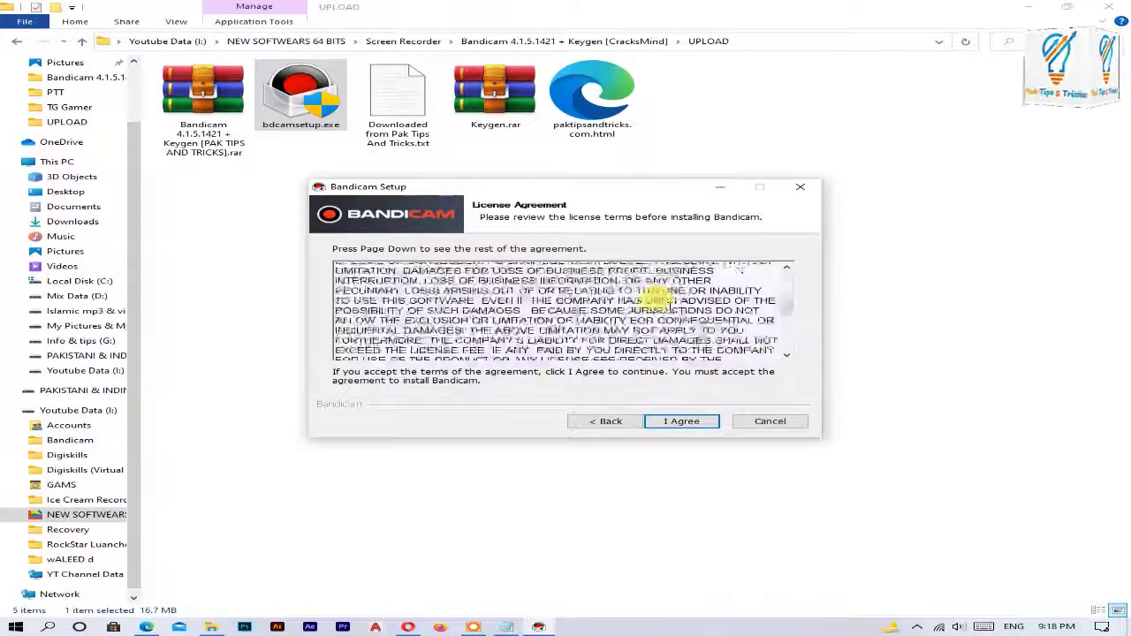
scroll(669, 307, "down", 10)
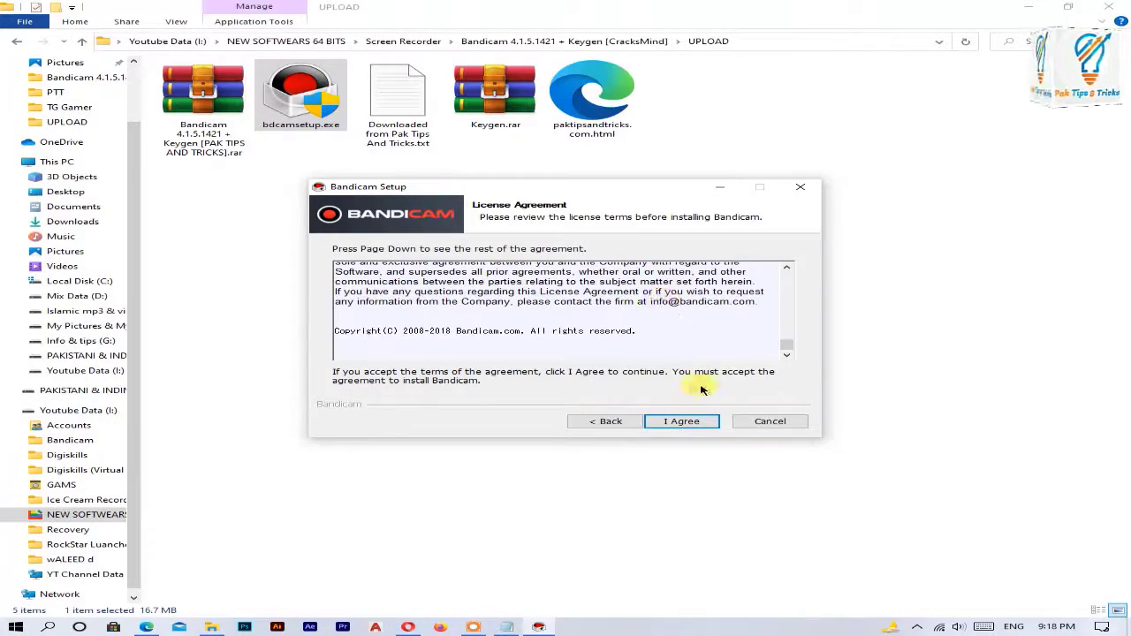
left_click(682, 419)
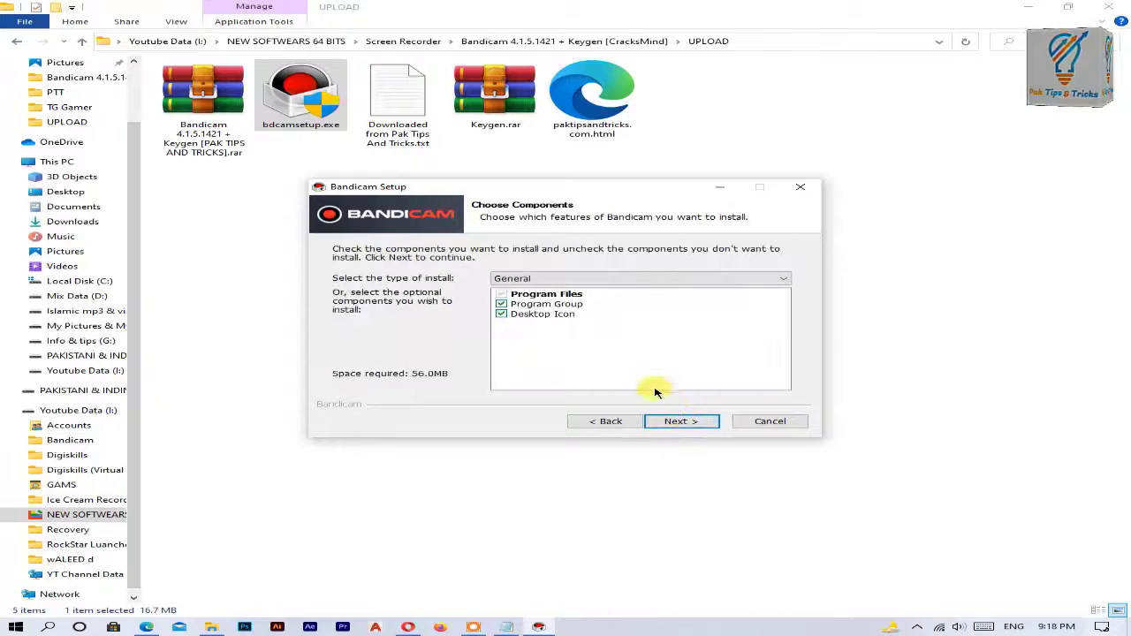
Step: Install Bandicam with the General components in C:\Program Files (x86)\Bandicam and finish setup with Run Bandicam enabled
left_click(680, 421)
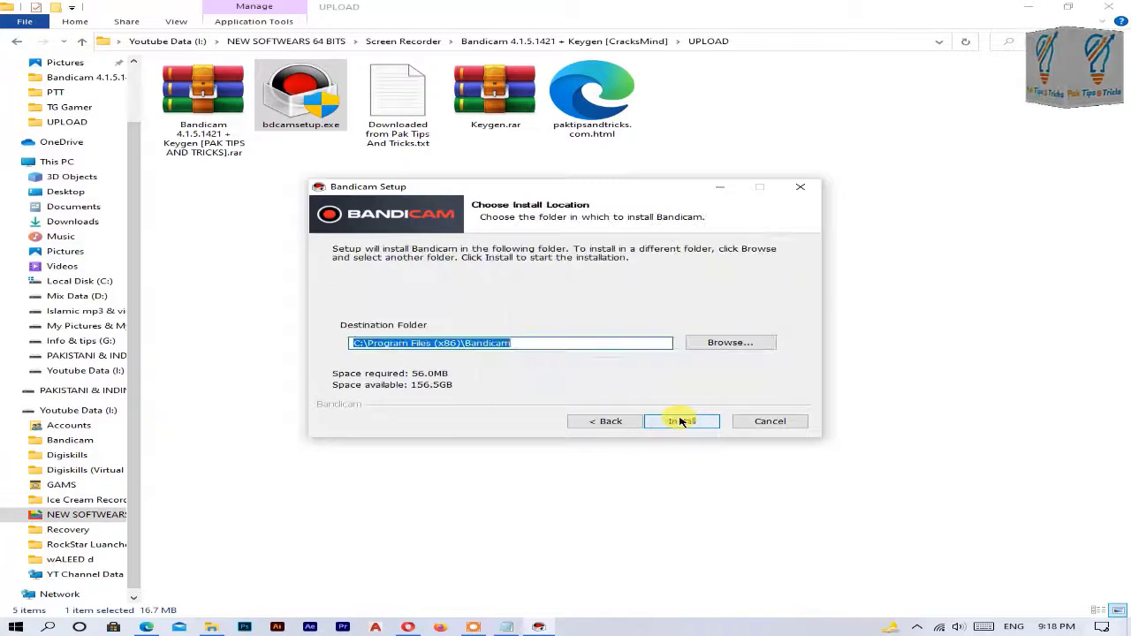
left_click(714, 424)
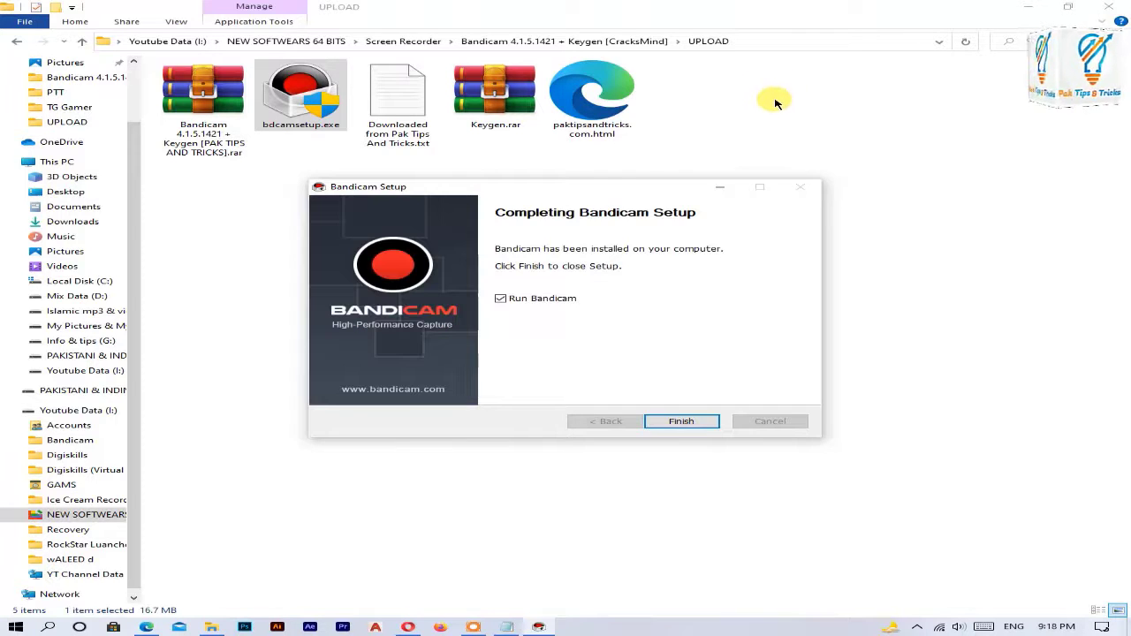
left_click(680, 422)
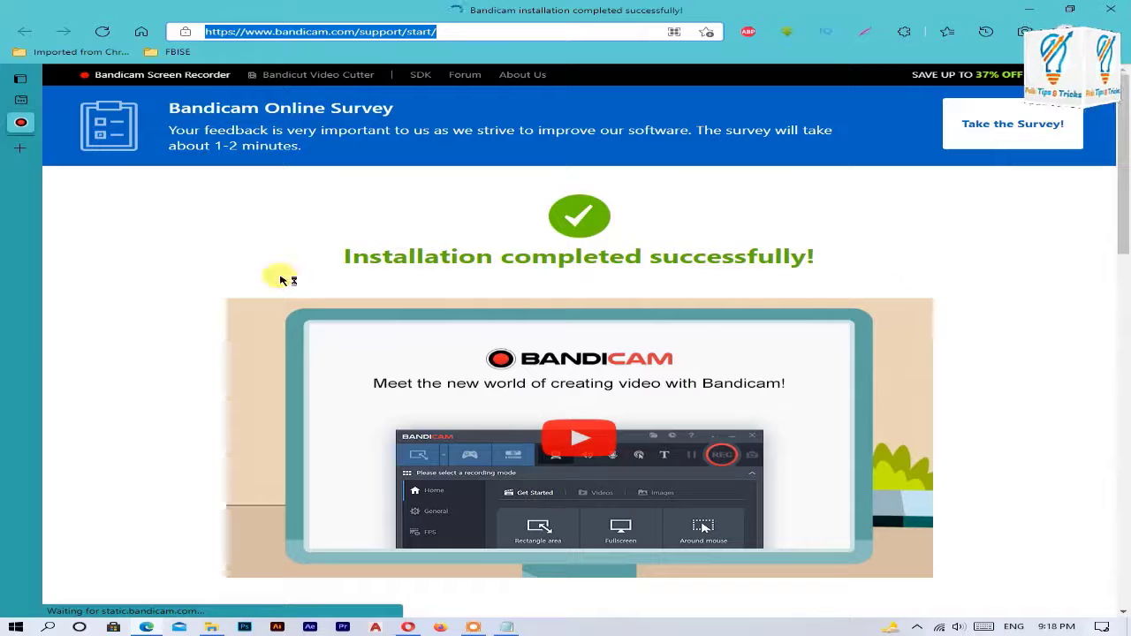
Step: Look through Bandicam's installation-completed web page, including its recording tutorials and purchase section
scroll(455, 467, "down", 6)
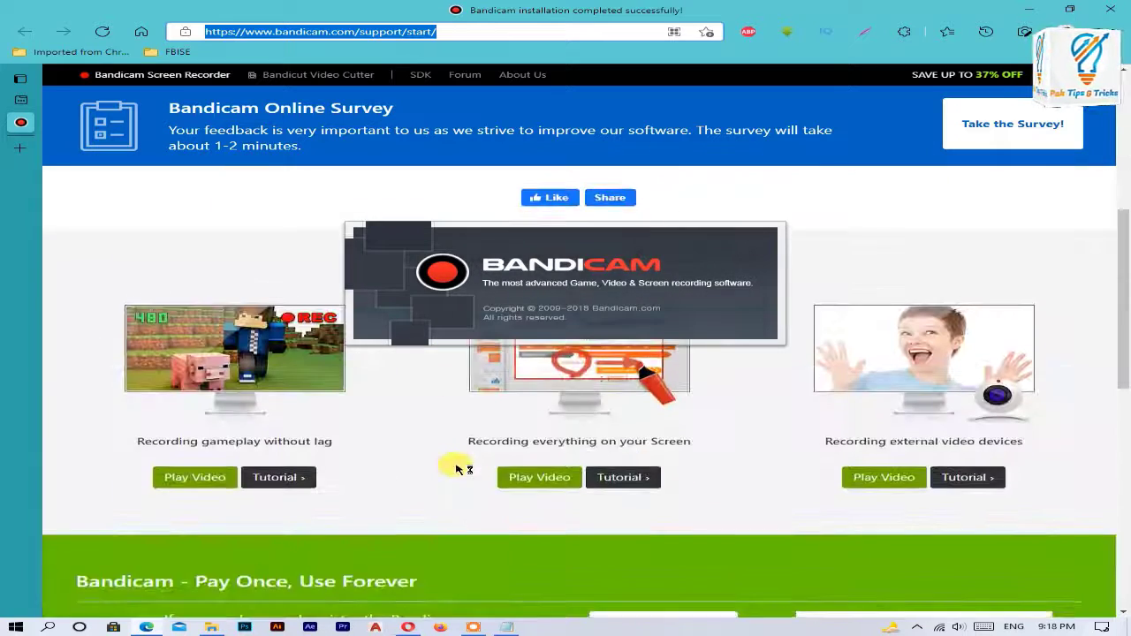
scroll(457, 469, "down", 5)
scroll(458, 467, "up", 5)
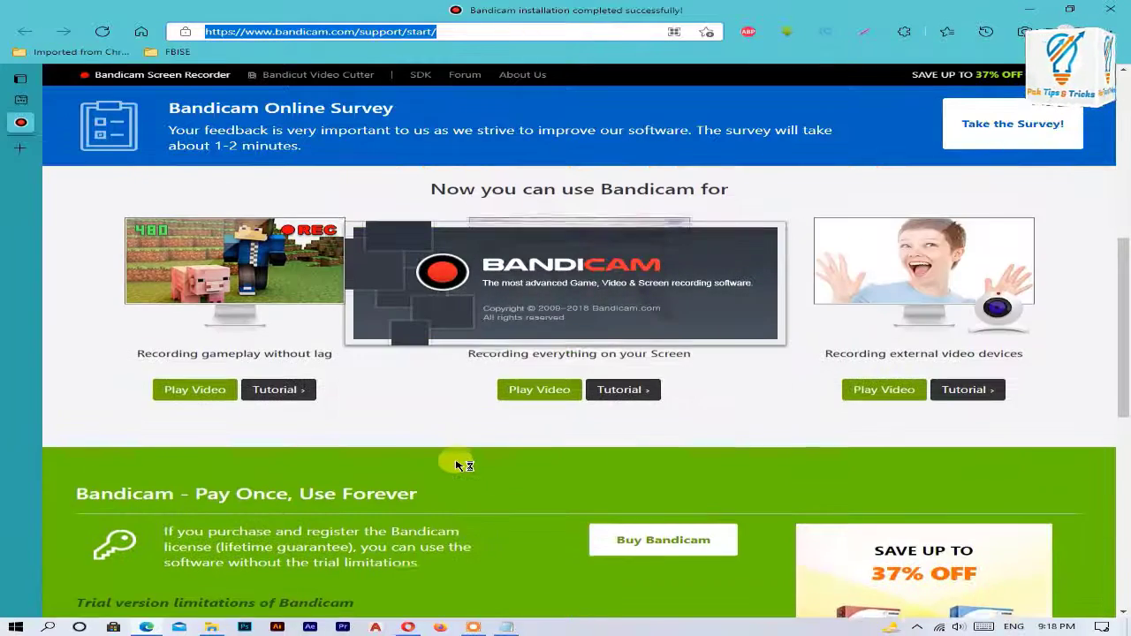
scroll(456, 465, "up", 4)
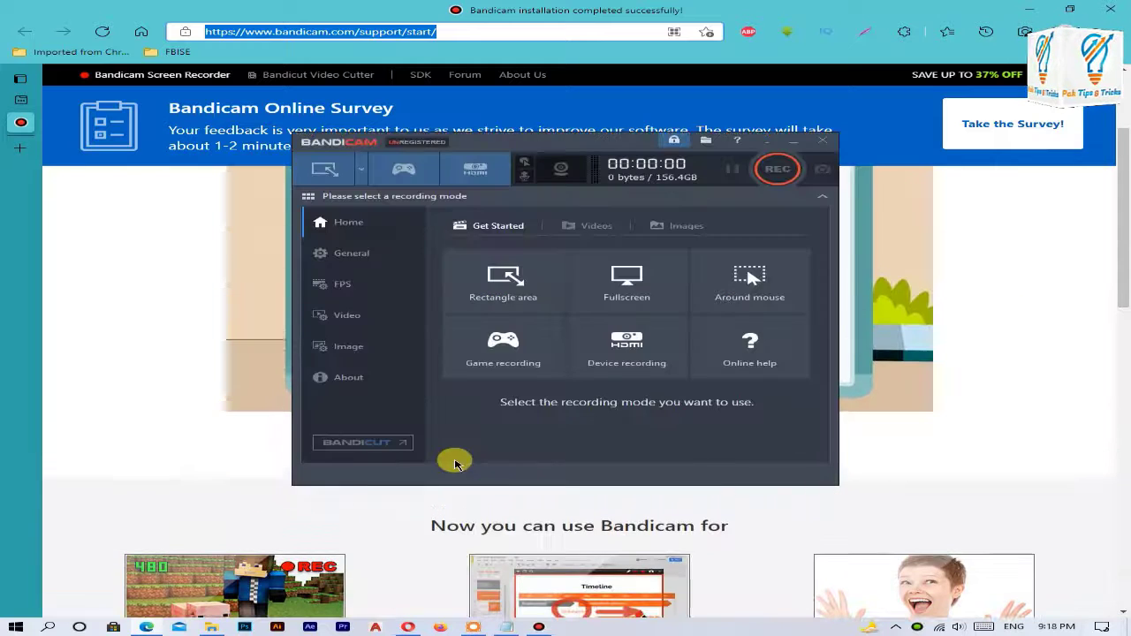
Step: Minimize the browser and open Bandicam's registration dialog
left_click(1028, 9)
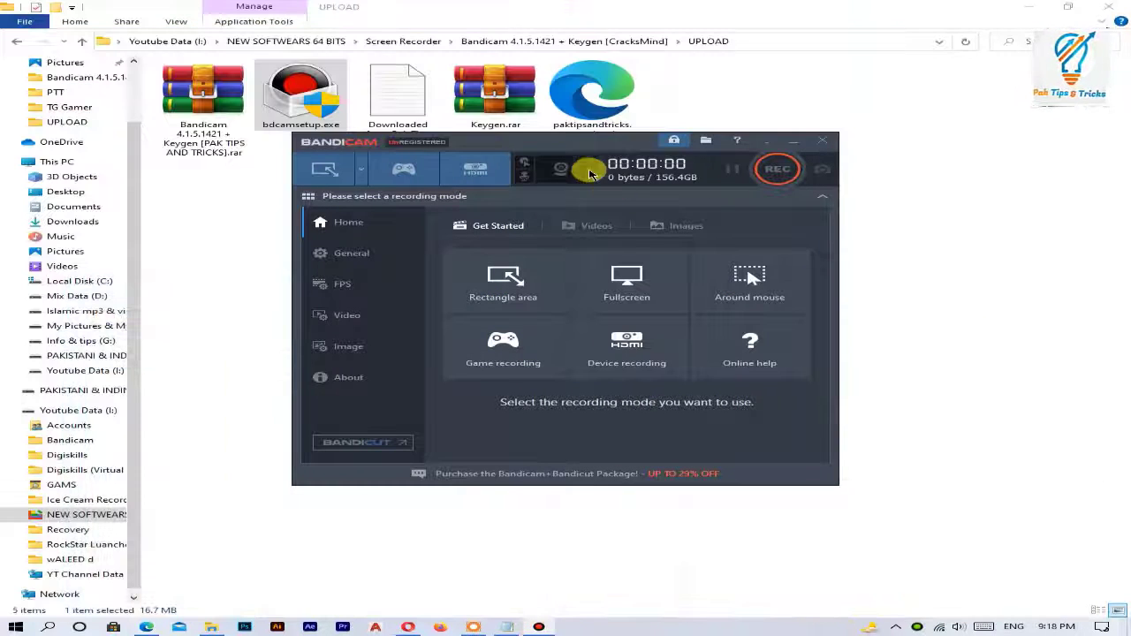
left_click(673, 145)
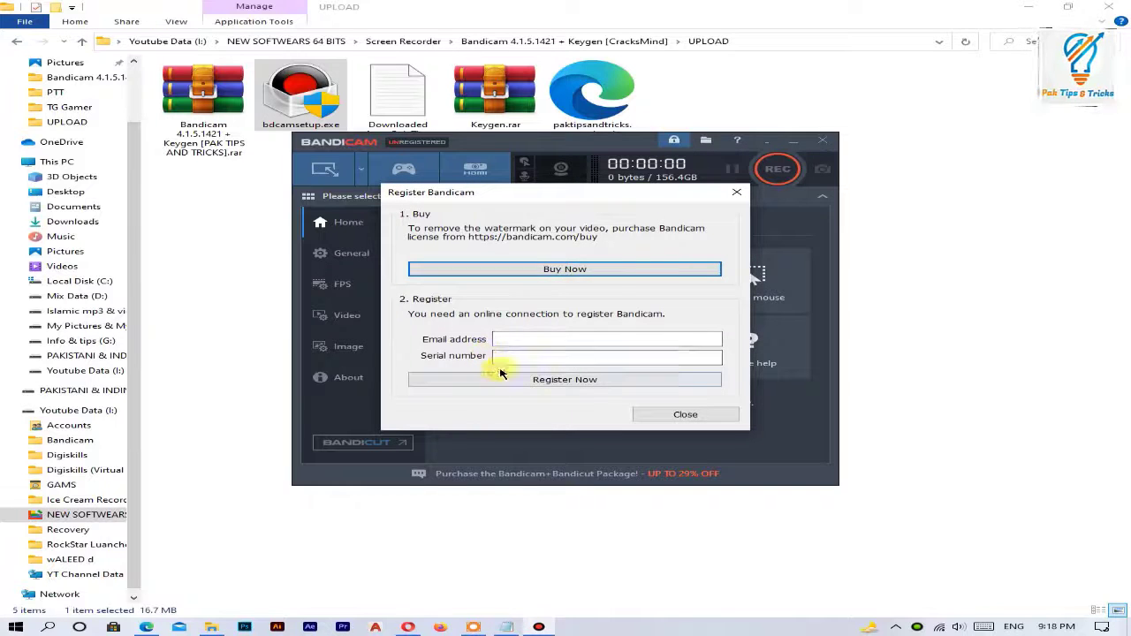
Step: Close the registration dialog, try to start a recording and decline switching to Screen Recording Mode
left_click(733, 193)
left_click(778, 169)
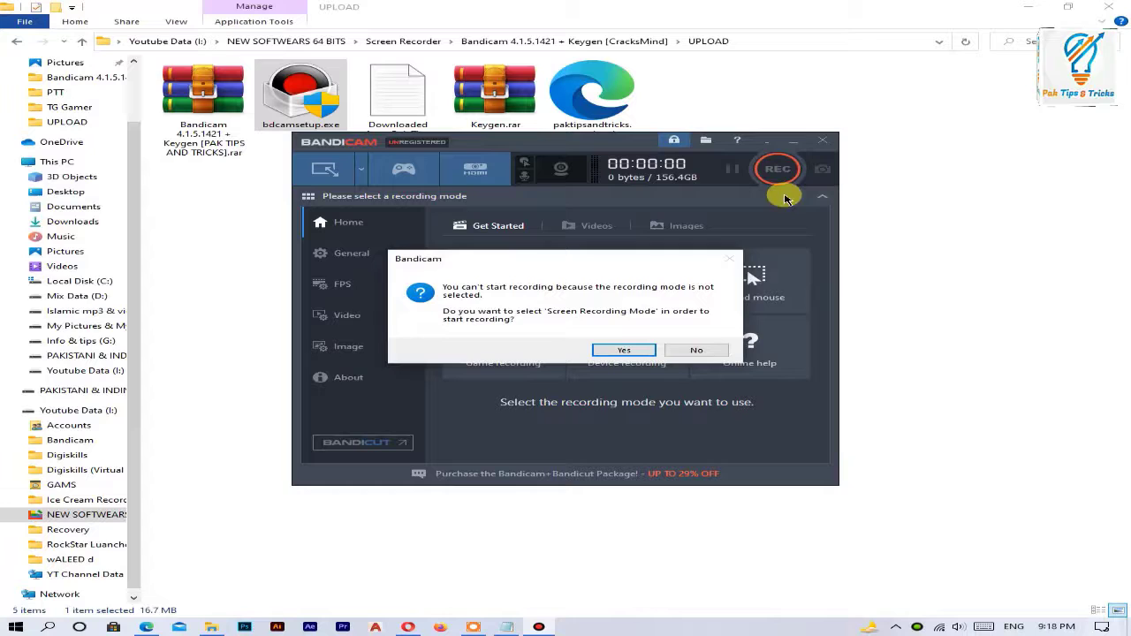
left_click(695, 351)
left_click(521, 226)
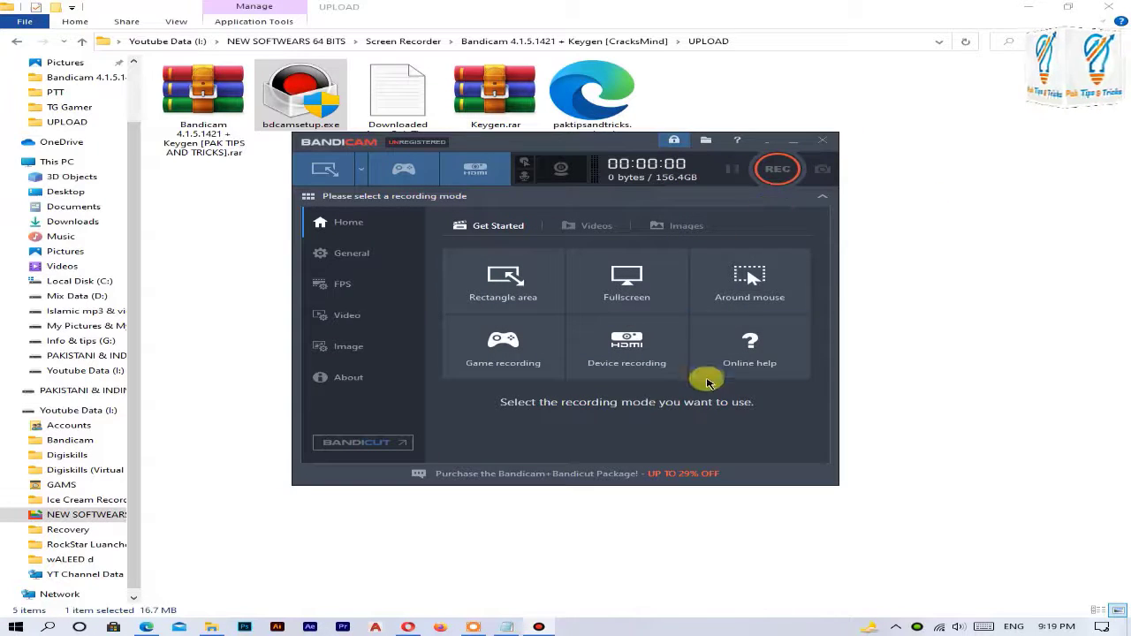
Step: Minimize Bandicam, restore its window from the hidden system tray programs and close it
left_click(794, 142)
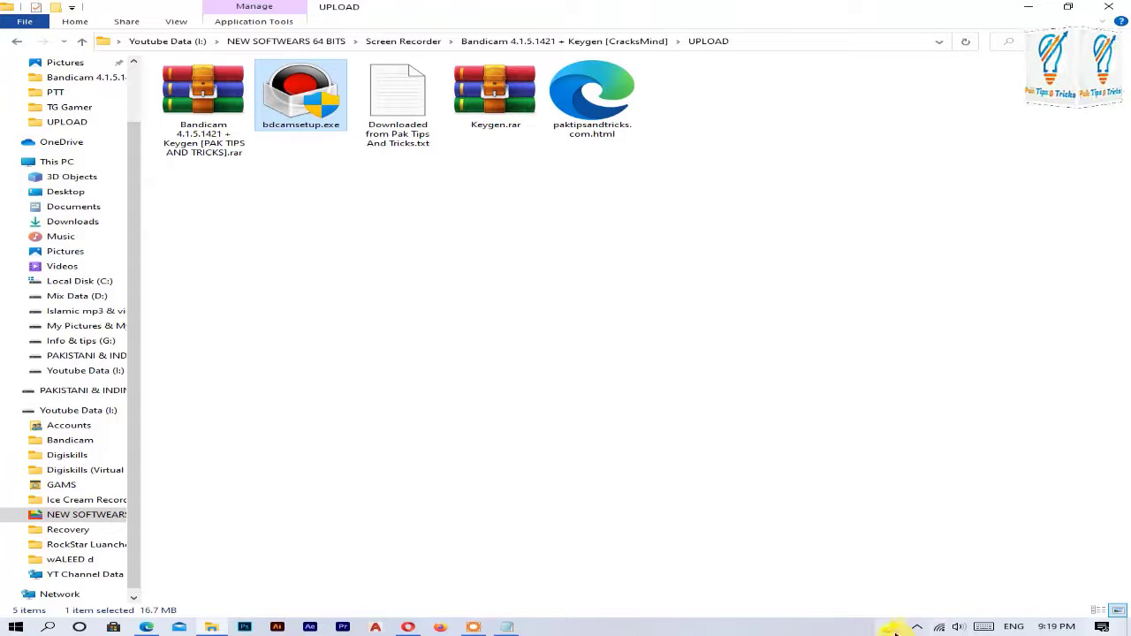
left_click(917, 626)
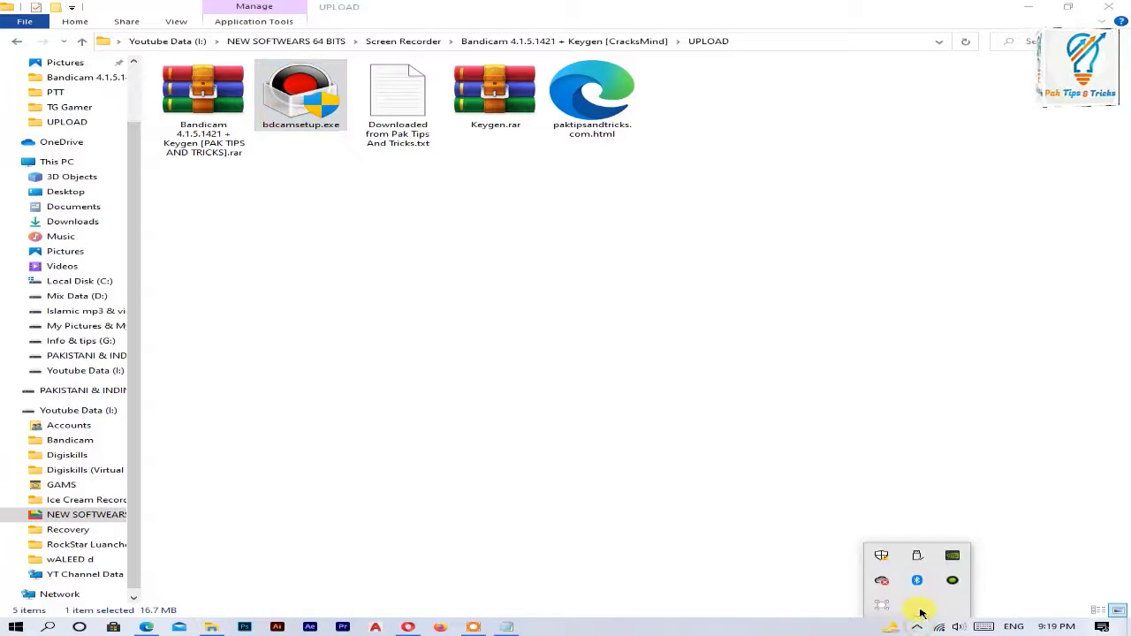
left_click(952, 583)
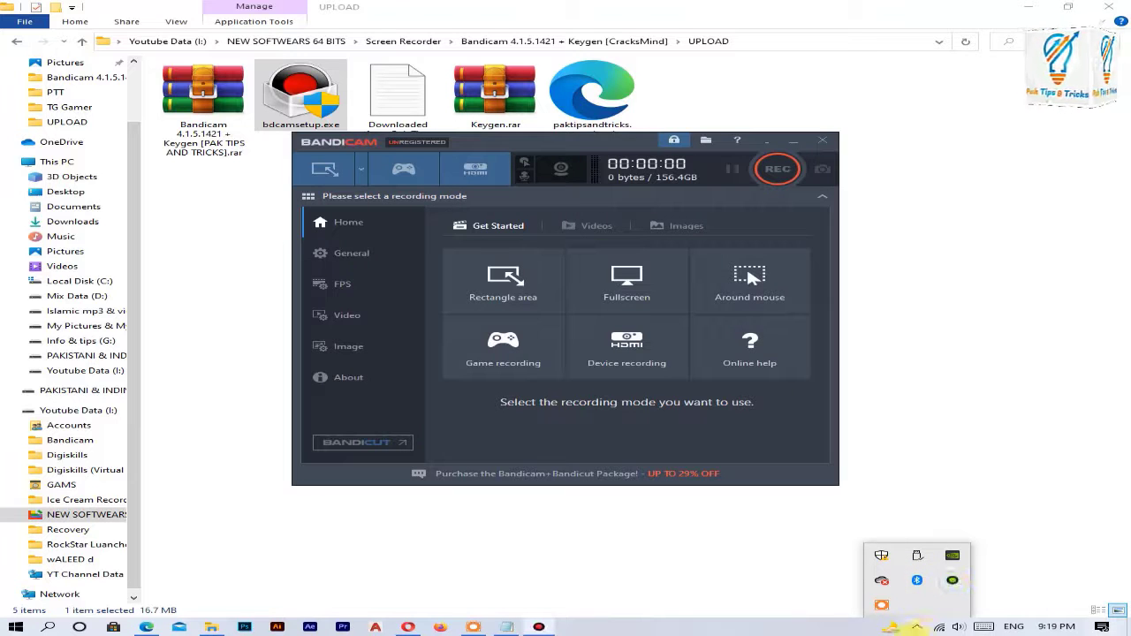
left_click(818, 142)
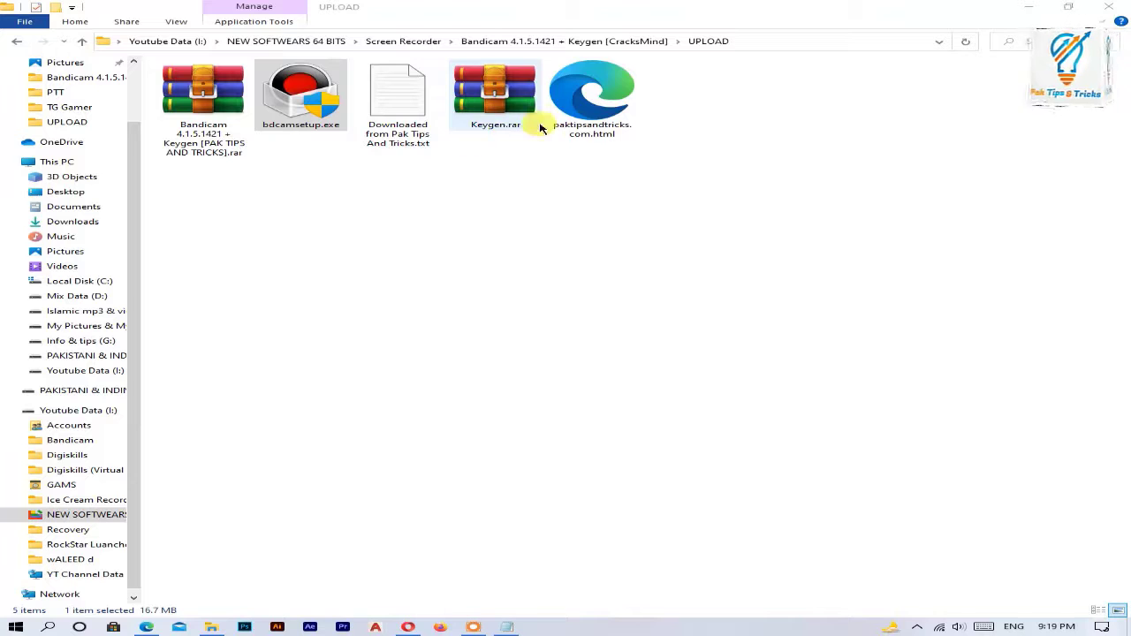
Step: Extract Keygen.rar into the current UPLOAD folder, entering the archive password
left_click(486, 84)
right_click(477, 87)
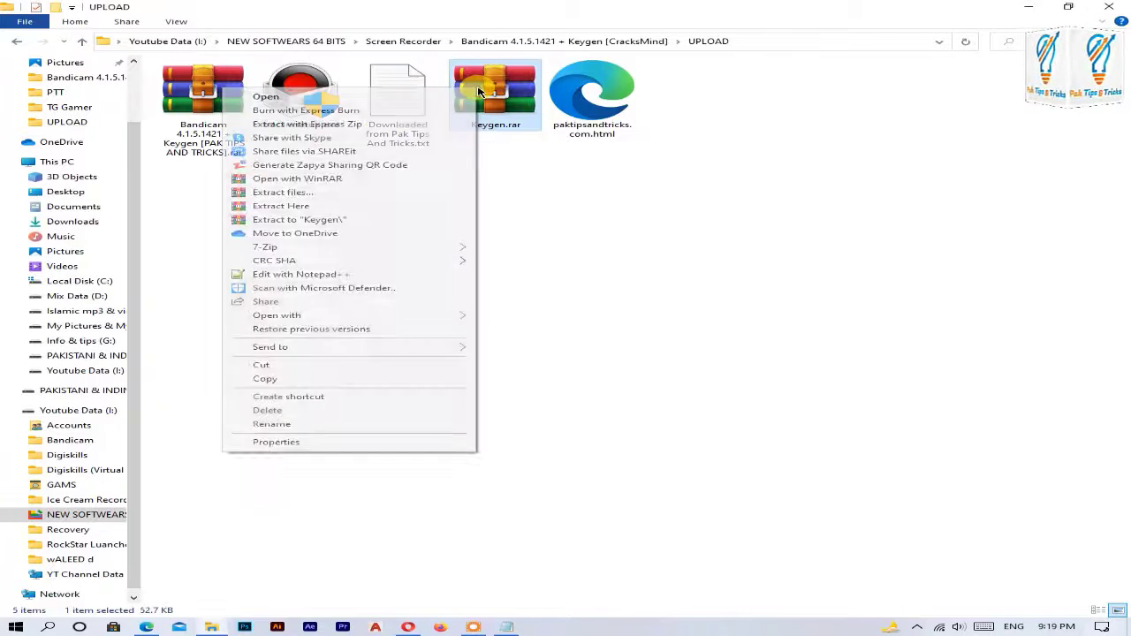
left_click(324, 209)
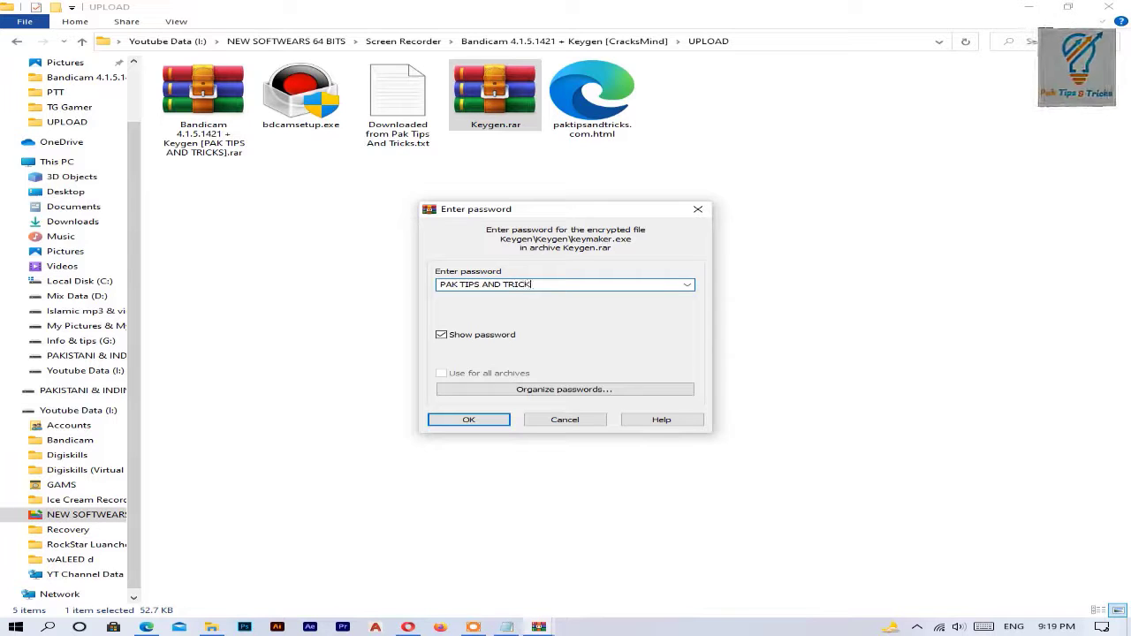
left_click(484, 425)
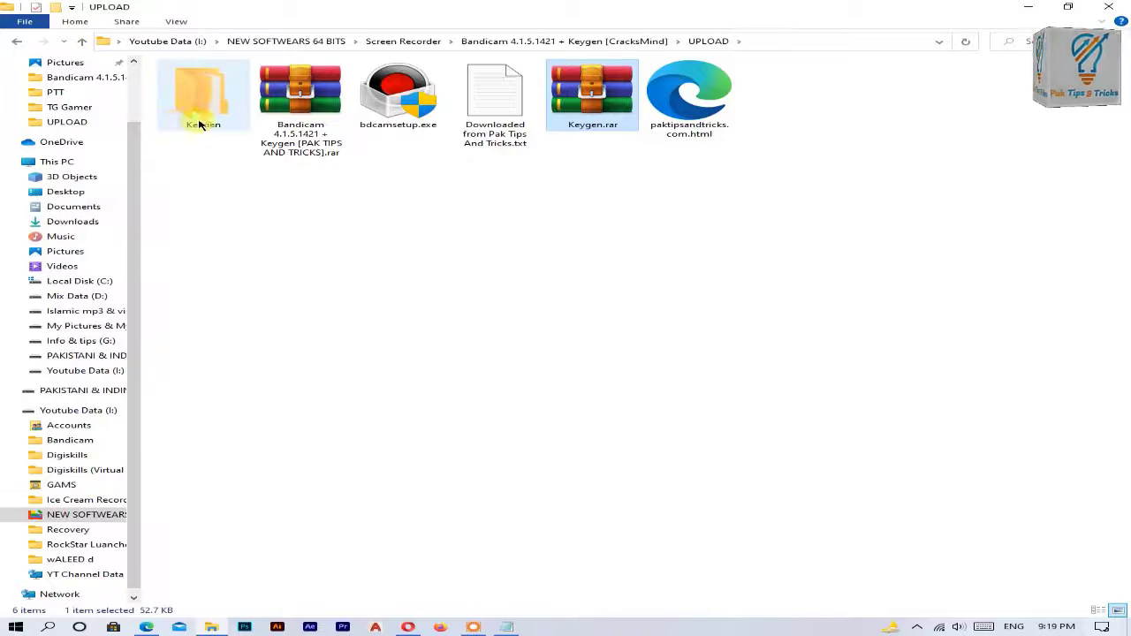
Step: Open the extracted Keygen folder and its inner Keygen folder, and read the hosts-file notes in read.txt
double_click(215, 89)
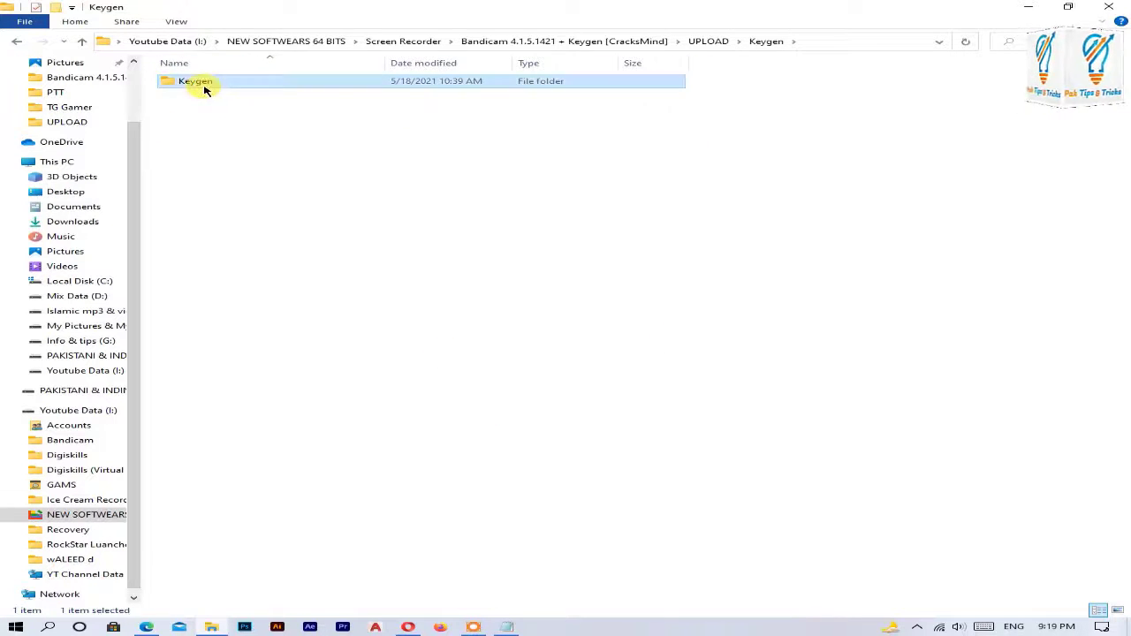
double_click(203, 84)
double_click(200, 94)
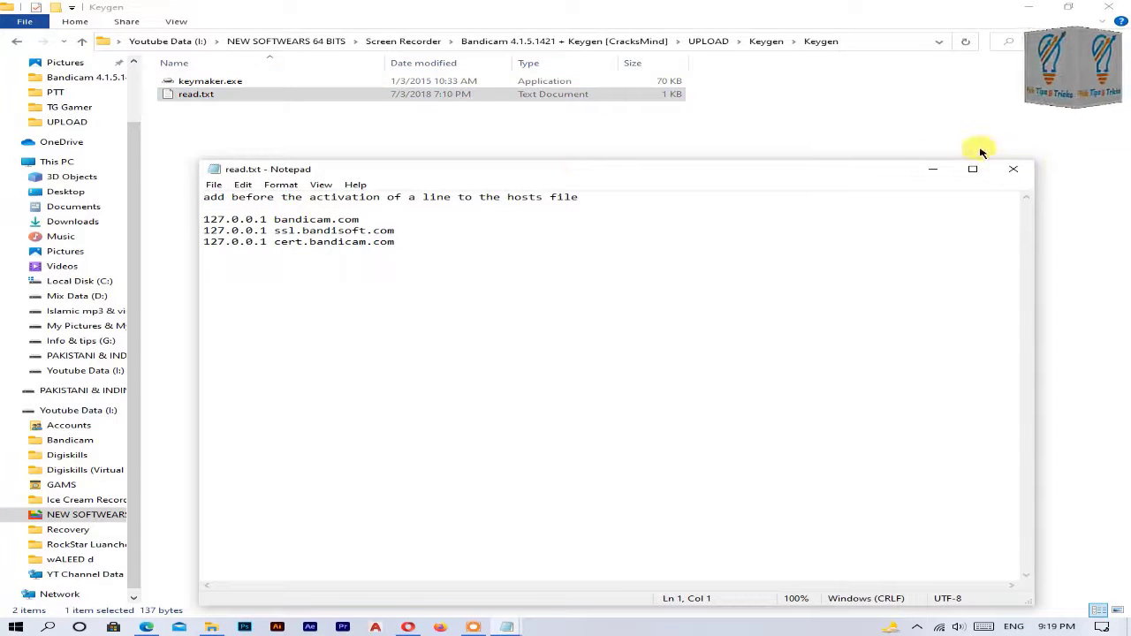
left_click(1011, 168)
right_click(251, 80)
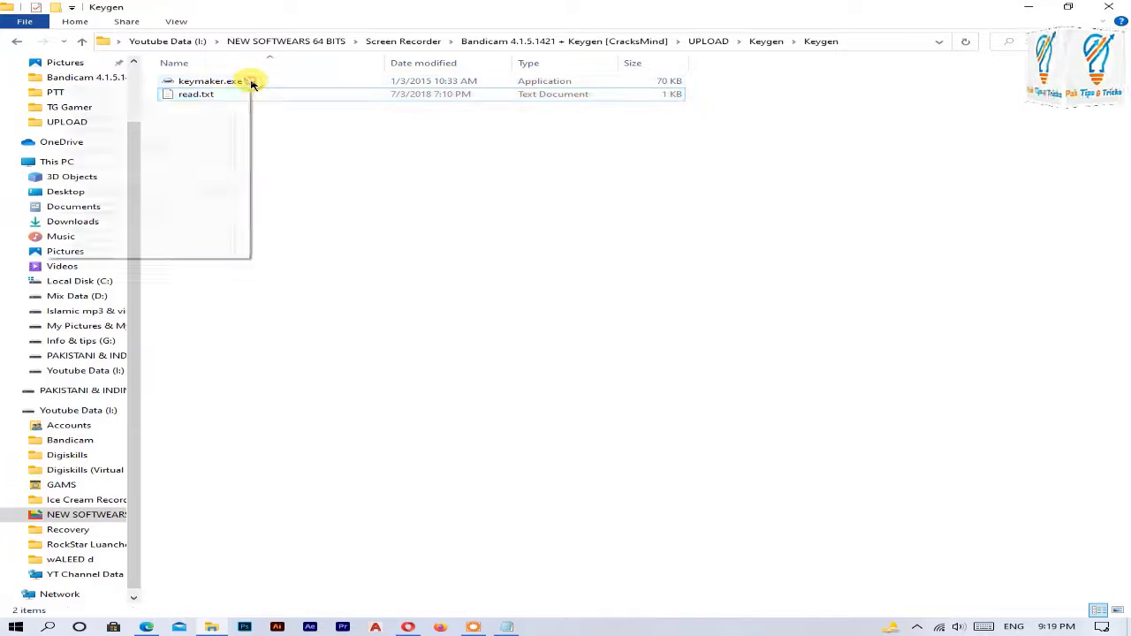
left_click(173, 83)
right_click(278, 81)
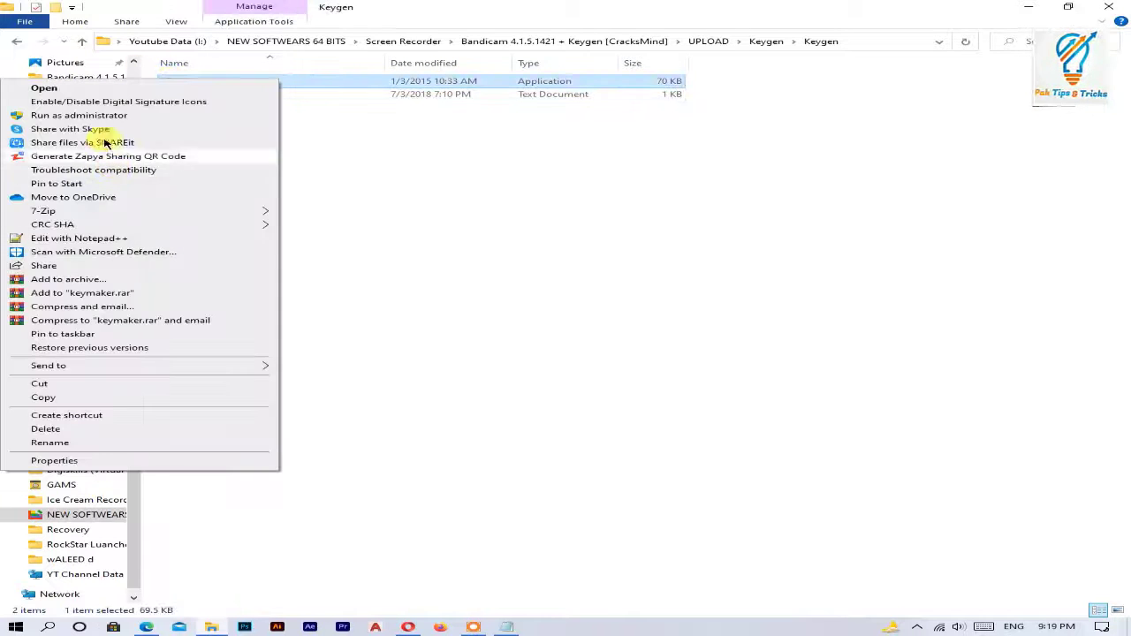
left_click(146, 120)
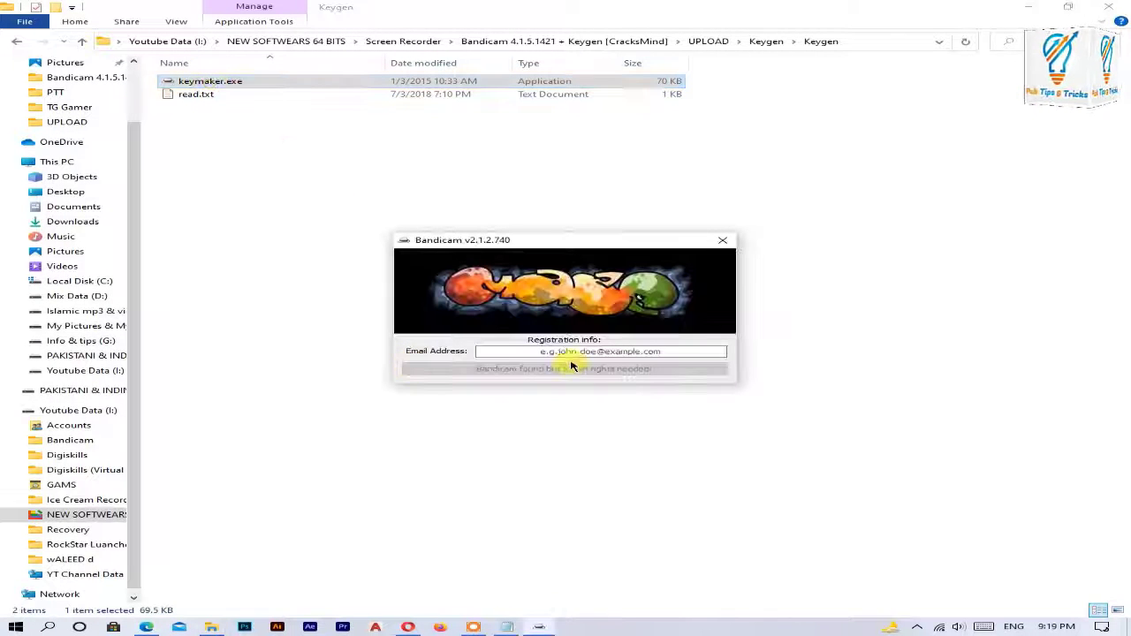
left_click_drag(528, 369, 395, 389)
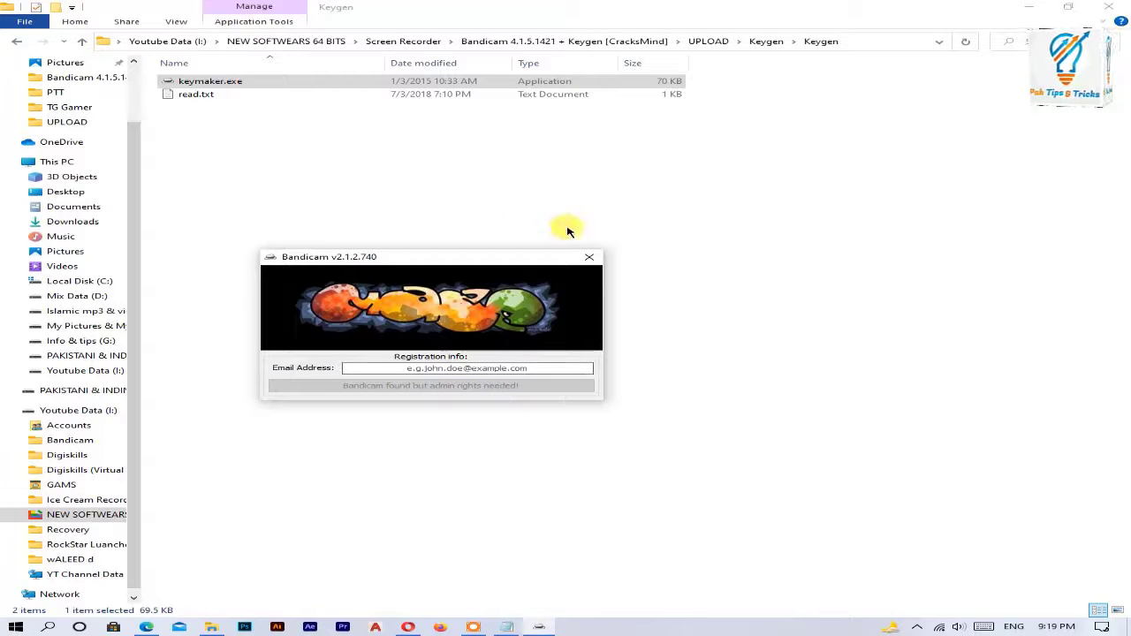
left_click(589, 256)
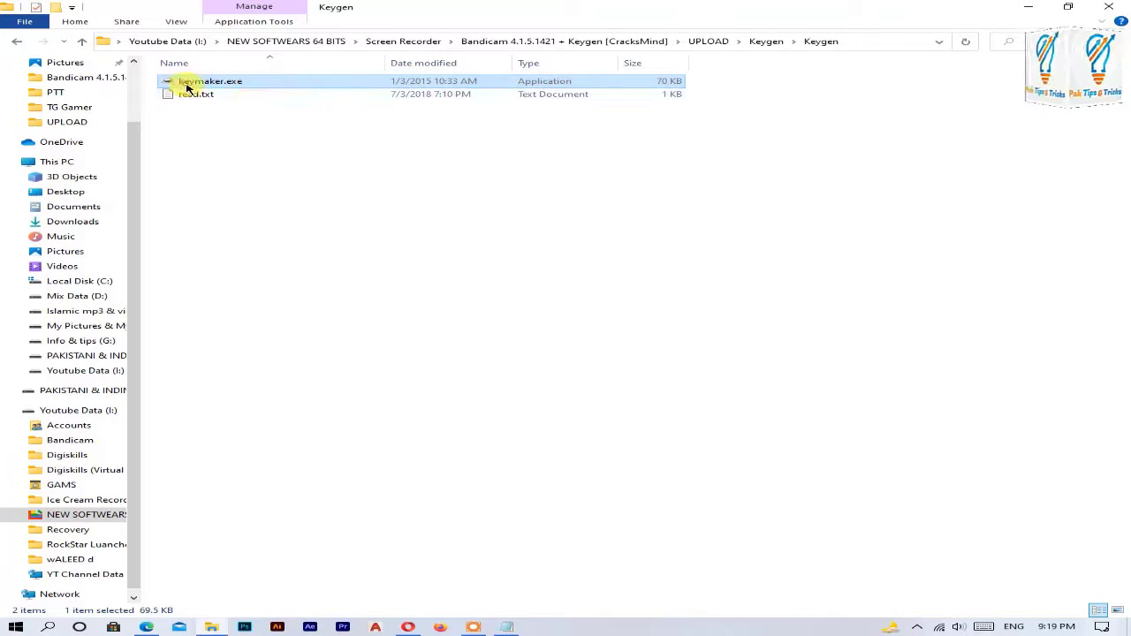
Step: Run keymaker.exe from the inner Keygen folder as administrator
right_click(276, 81)
left_click(67, 120)
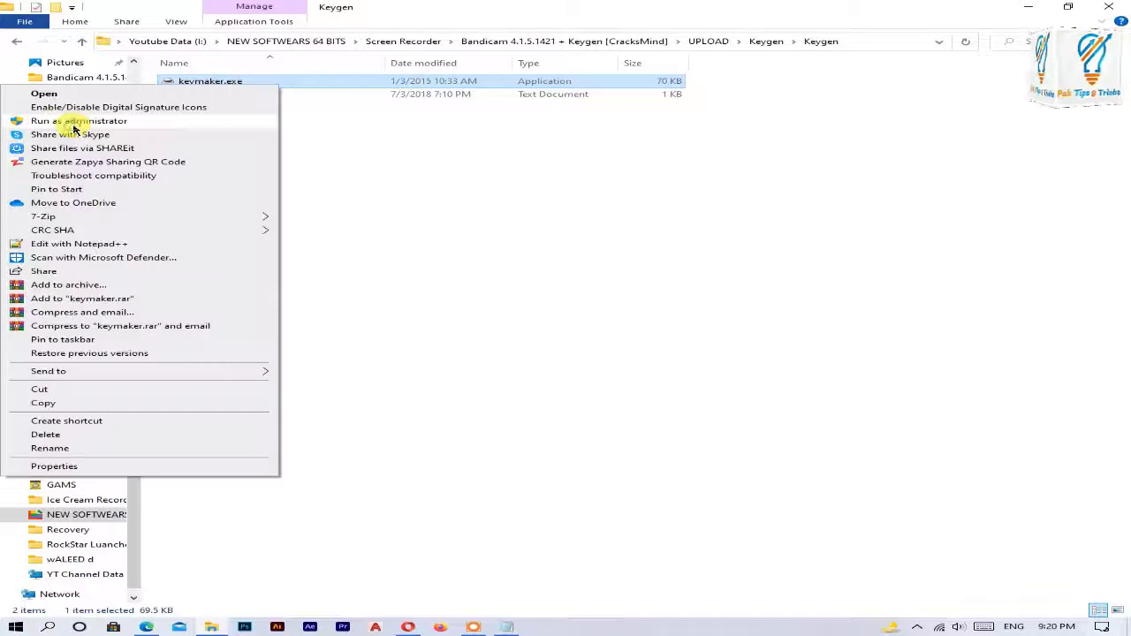
left_click(74, 122)
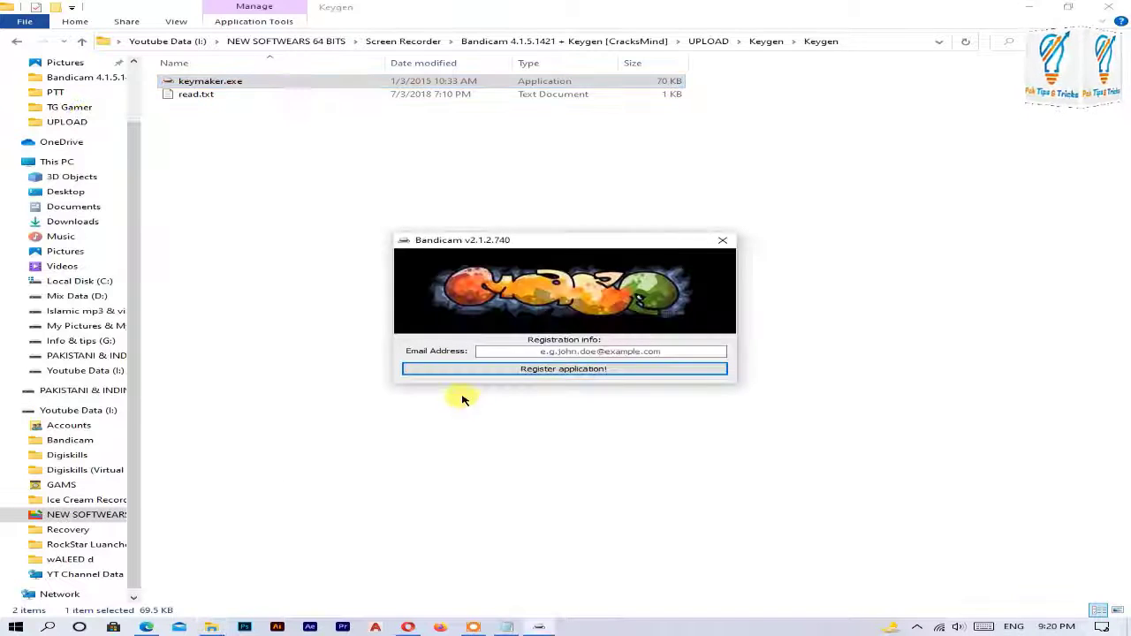
Step: Enter the registration email address in the keymaker, register the application and close the keymaker
left_click(529, 352)
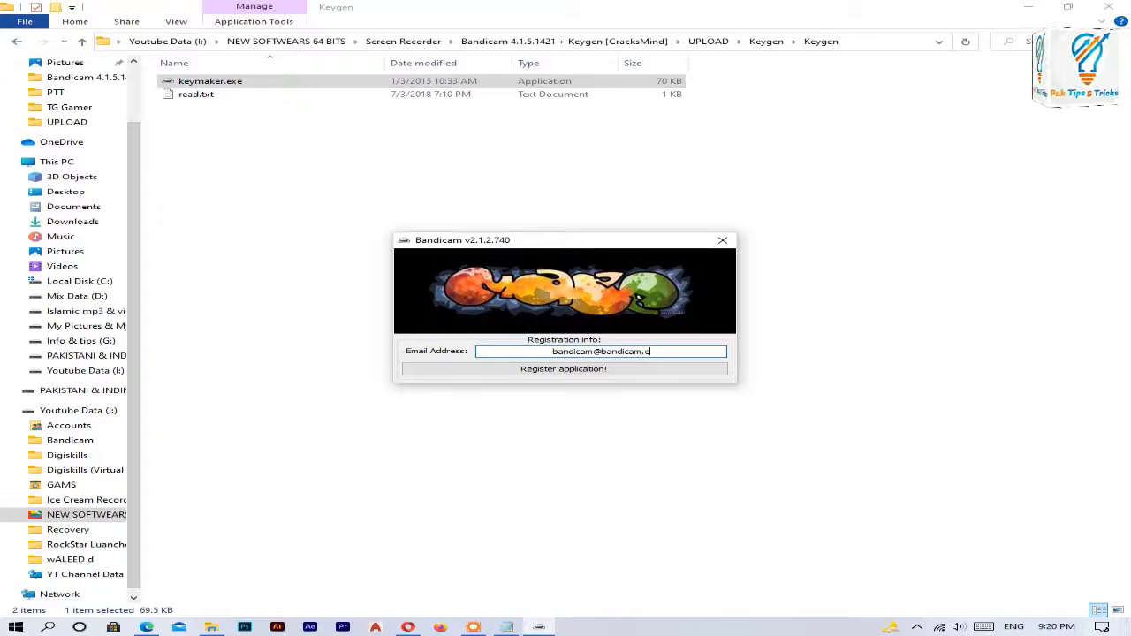
left_click(576, 372)
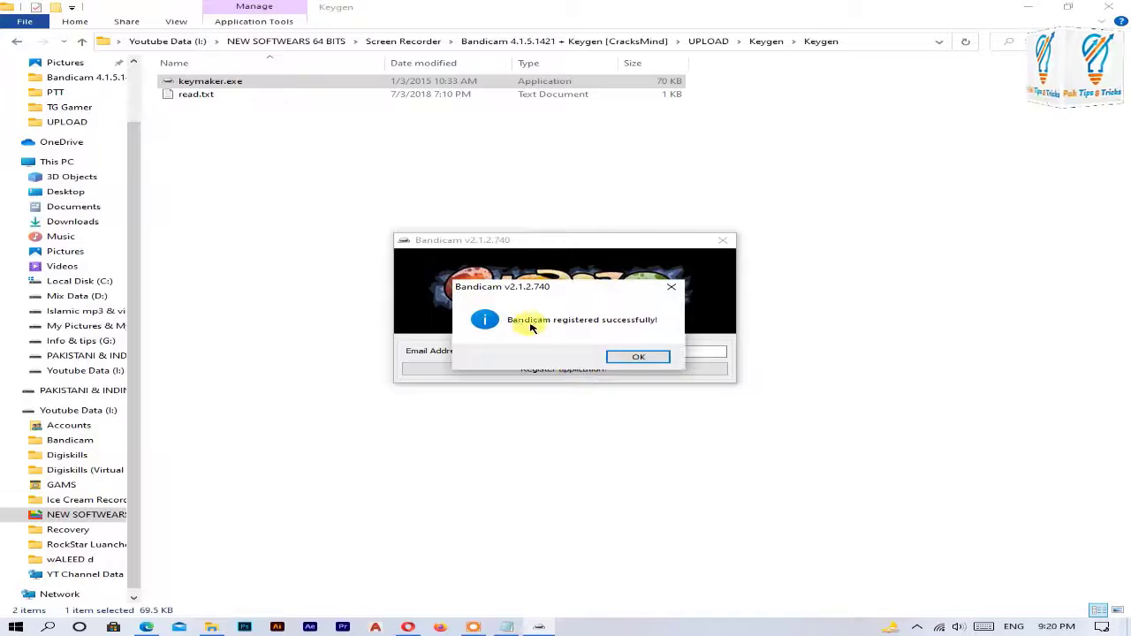
left_click(619, 357)
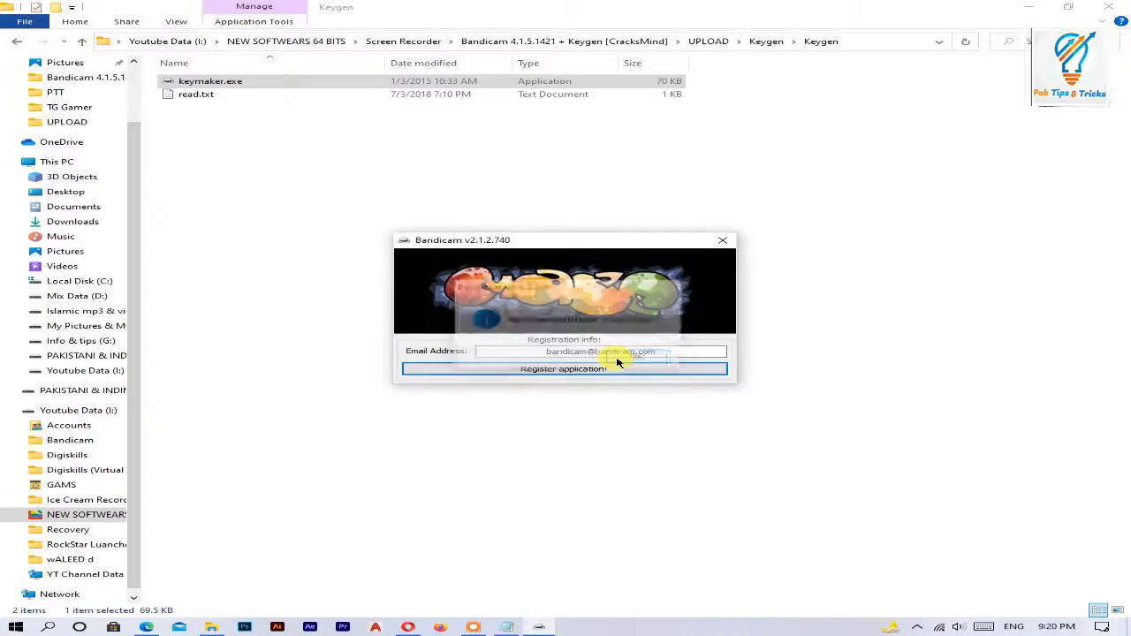
left_click(723, 239)
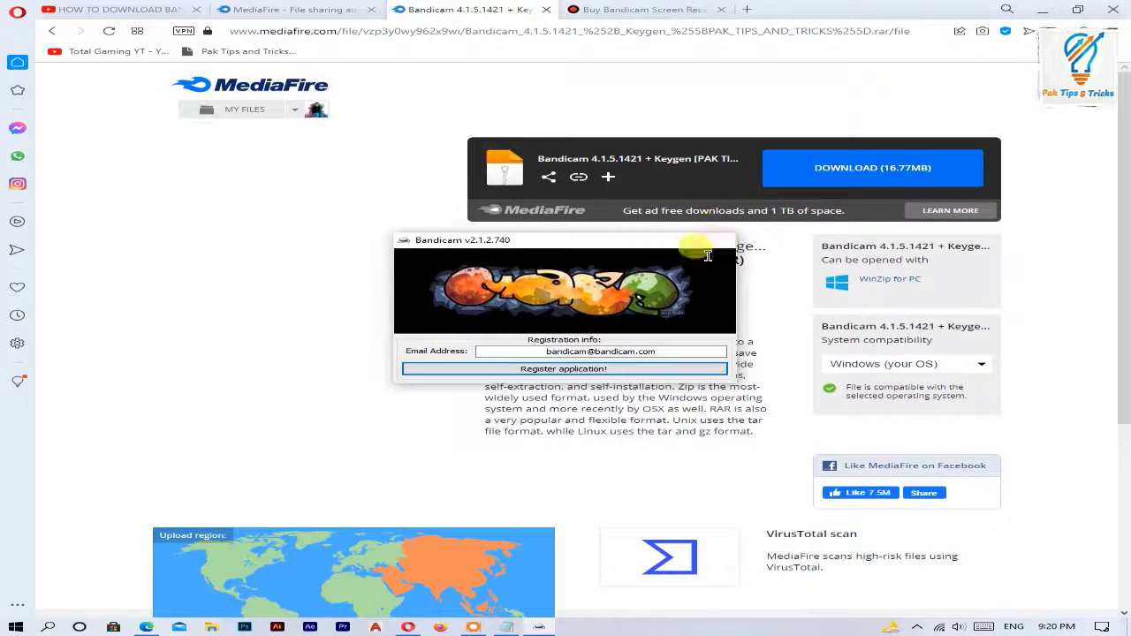
left_click(722, 240)
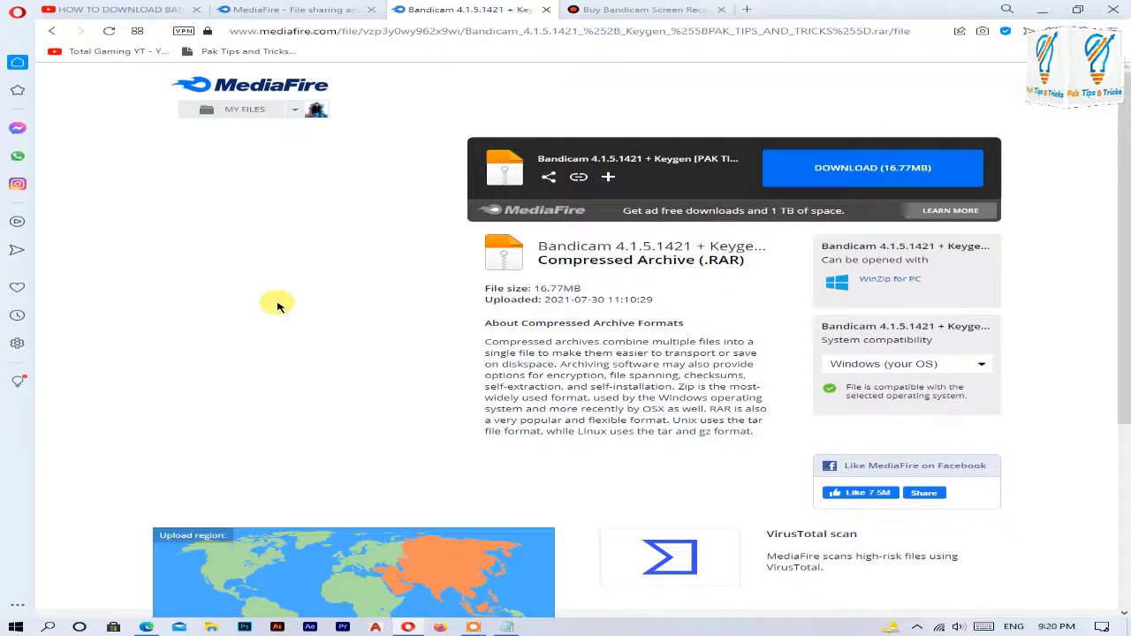
Step: Search Windows for "ban" and launch Bandicam
key("super")
type("an")
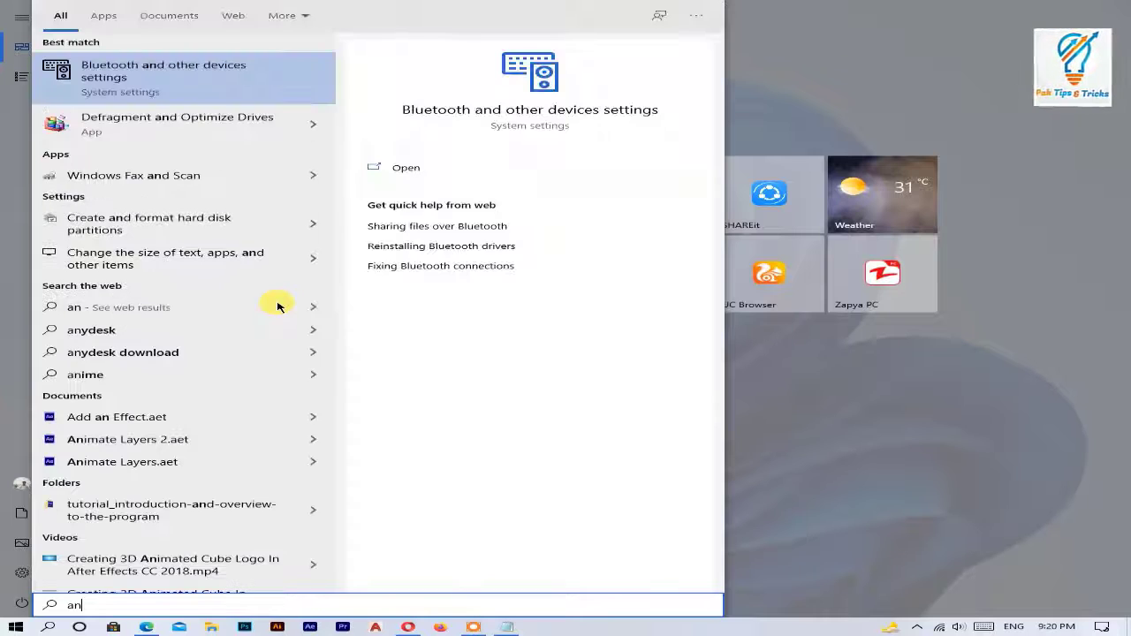
key("BackSpace")
key("BackSpace")
type("ban")
key("Escape")
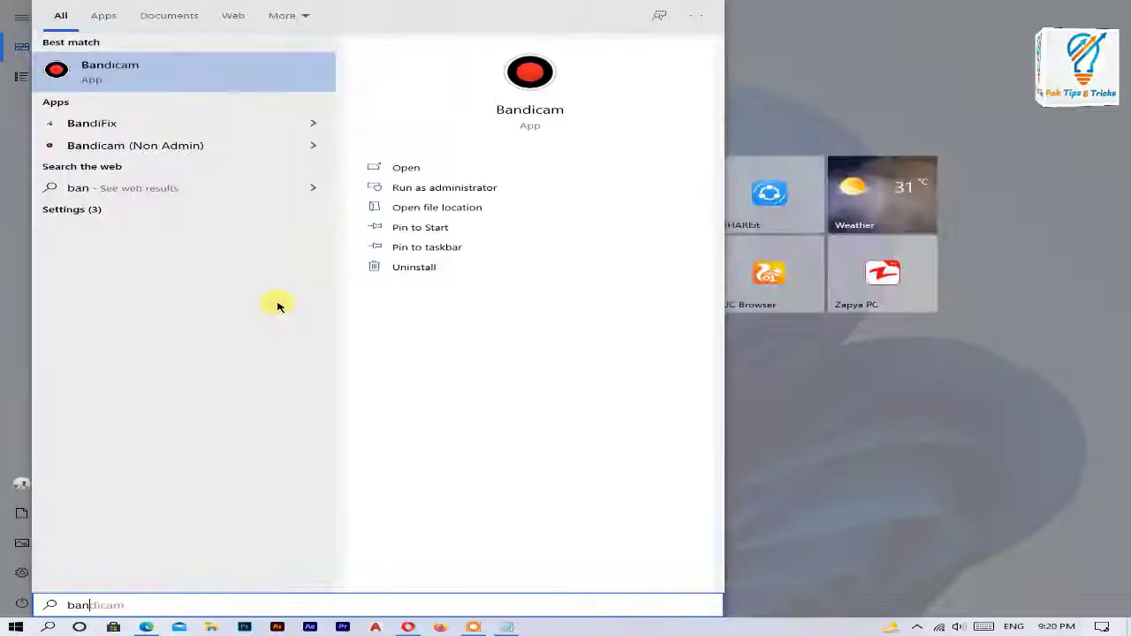
key("Escape")
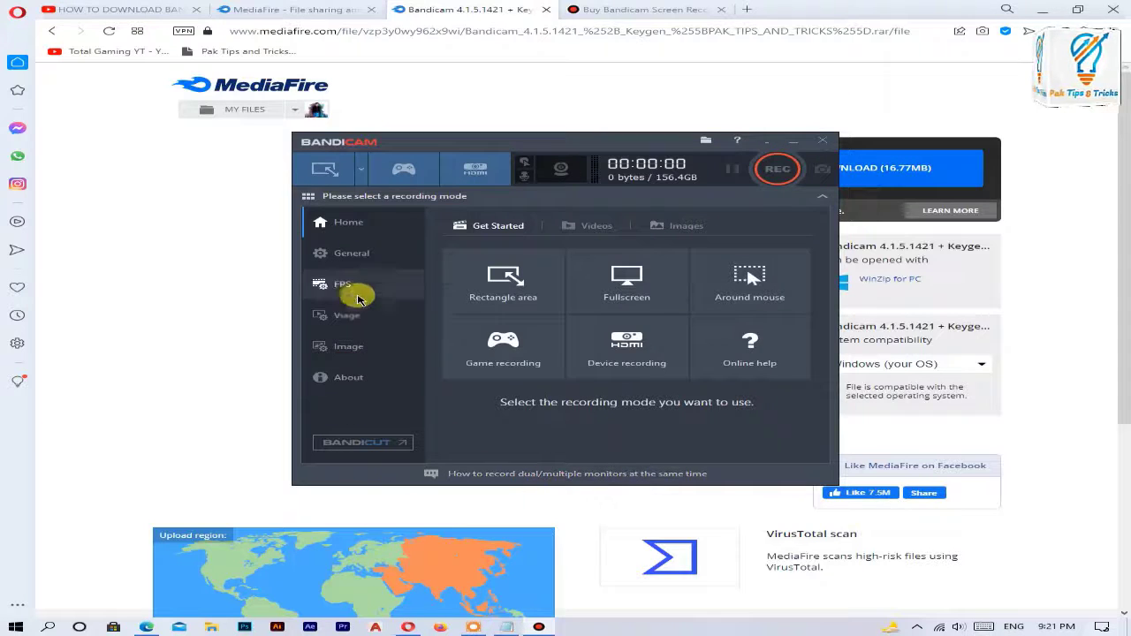
Step: Check the license information on Bandicam's About page and hide the Bandicam window
left_click(332, 377)
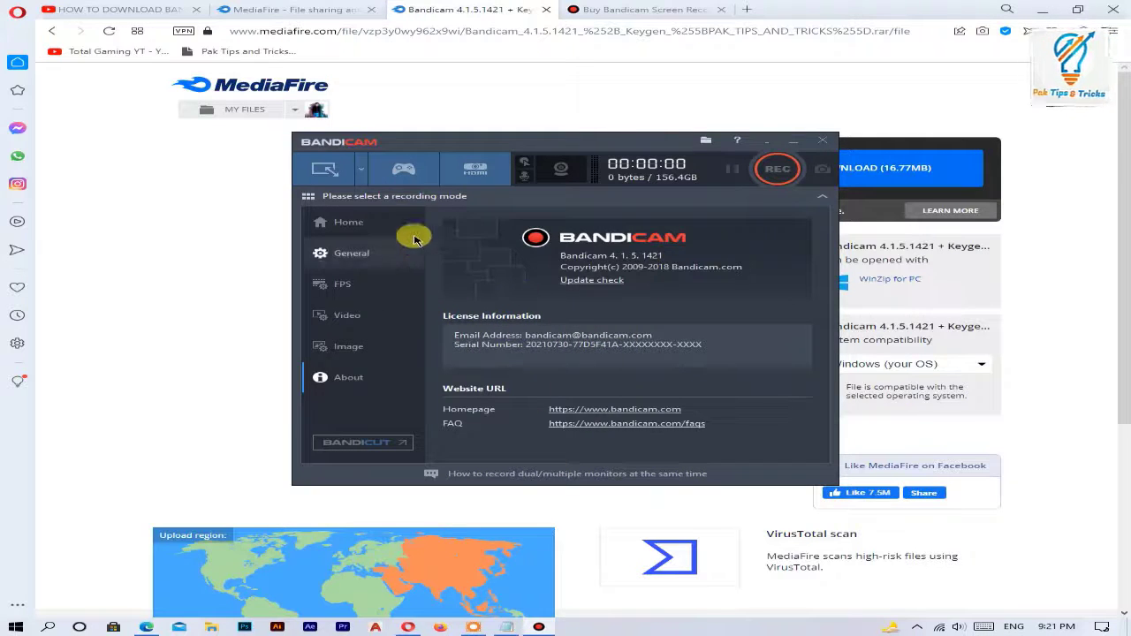
left_click(767, 144)
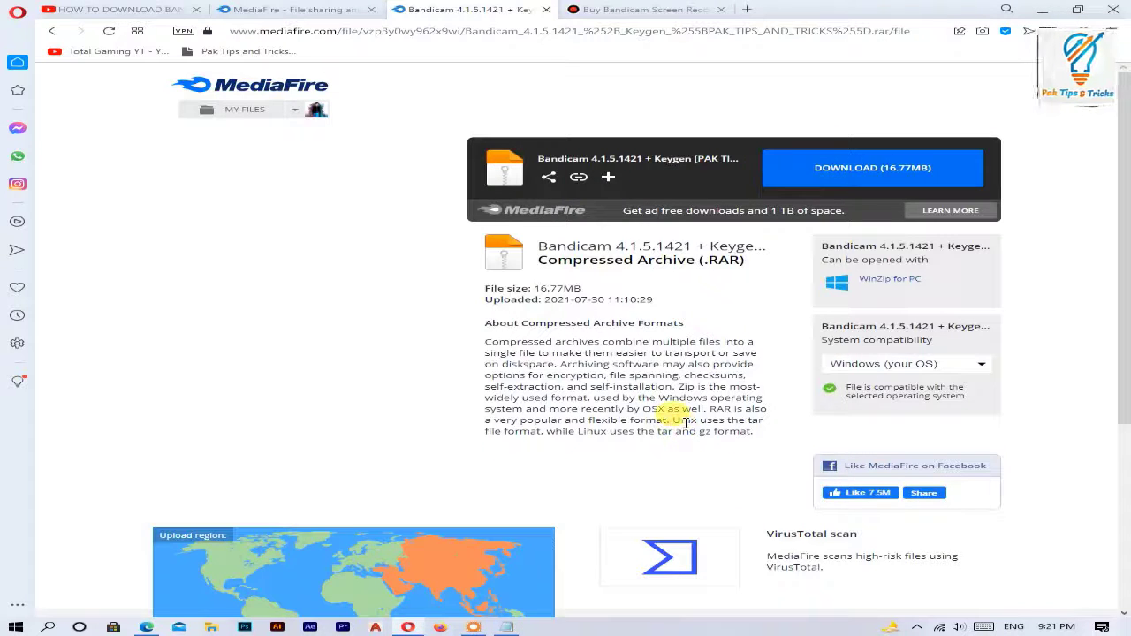